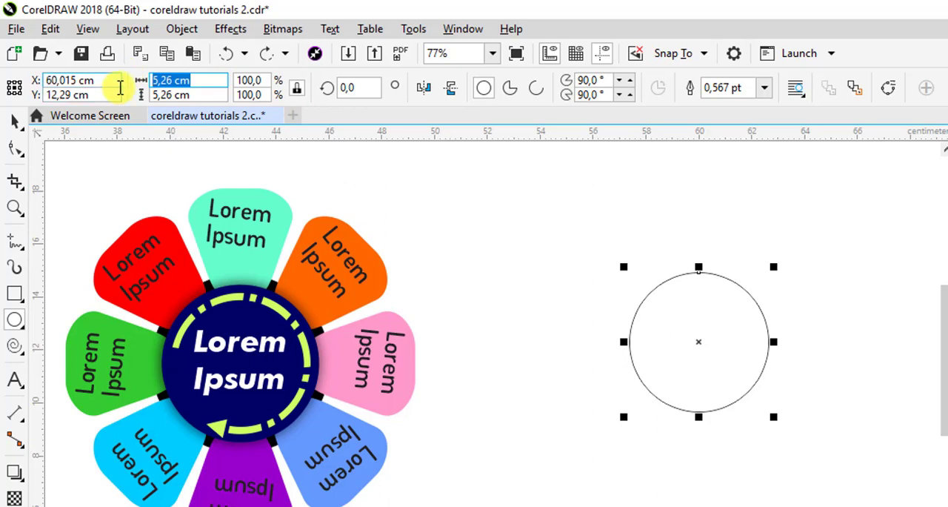
Resize the circle to 6 × 6 cm, centre it at about X 59.7, Y 11.7 cm, and fill it black
text(6)
key(Return)
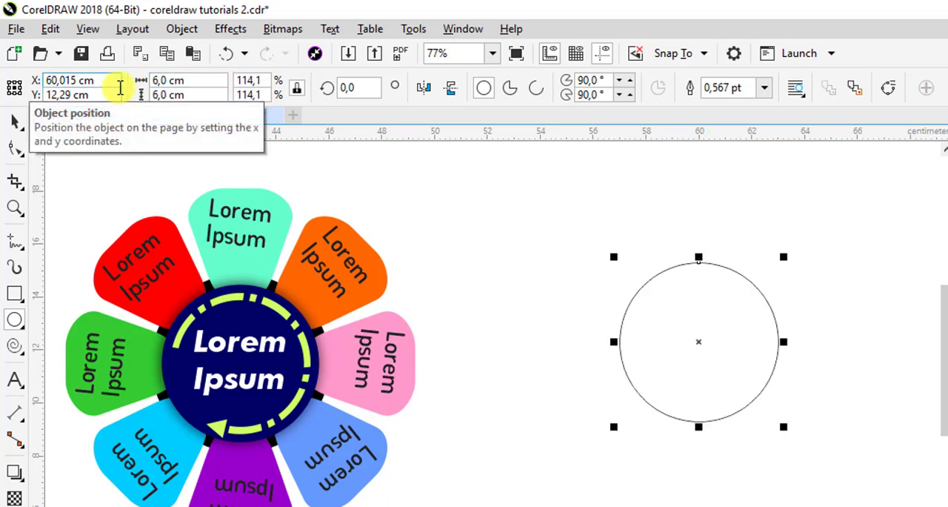
click(16, 126)
drag(738, 339, 730, 354)
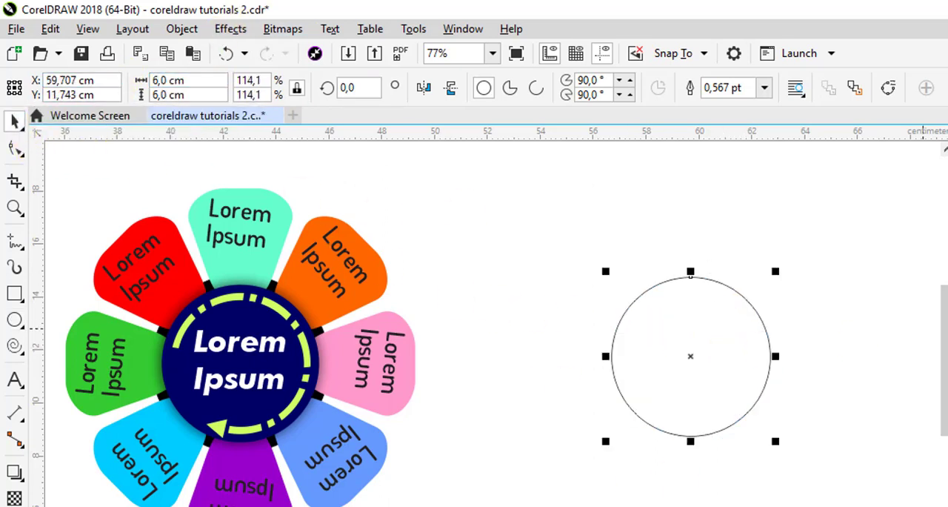
click(947, 174)
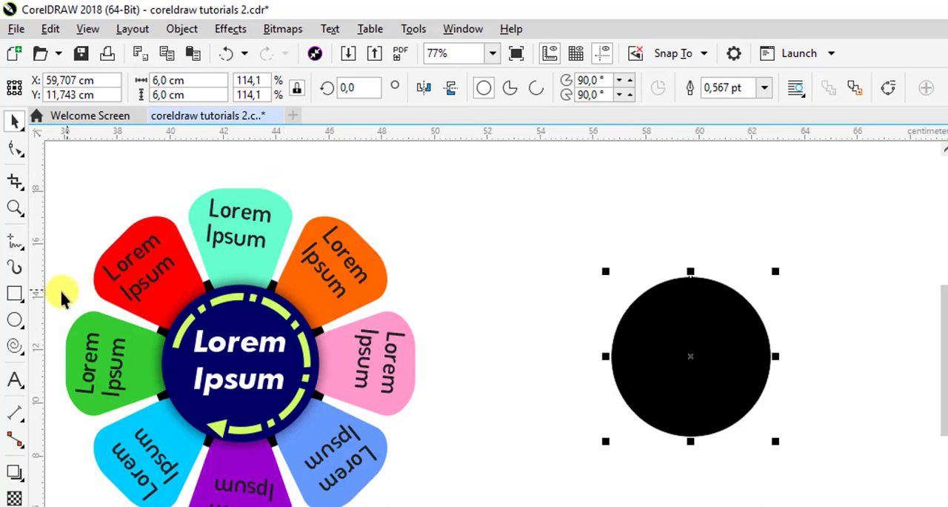
Draw a rectangle between the flower diagram and the black circle, with ratio lock off, 4 cm wide and 4.5 cm high
click(15, 293)
drag(478, 203, 564, 311)
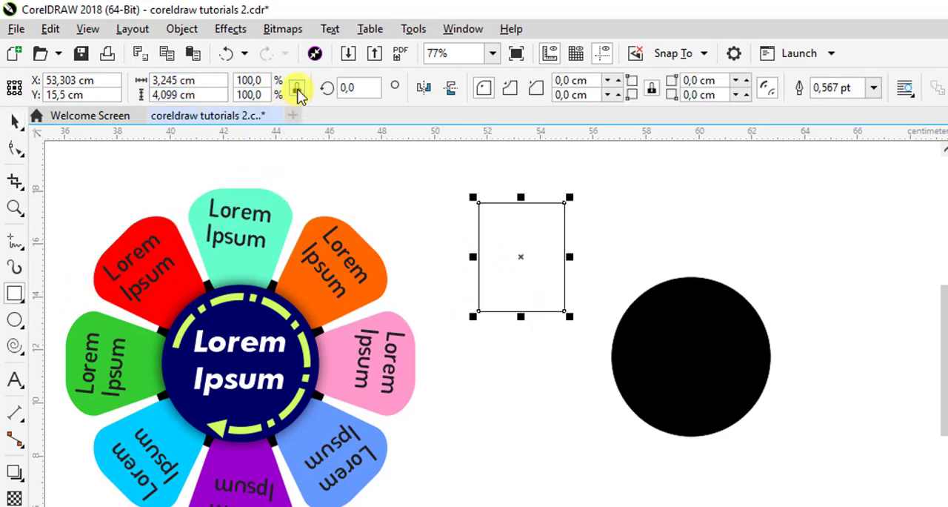
click(195, 79)
text(4)
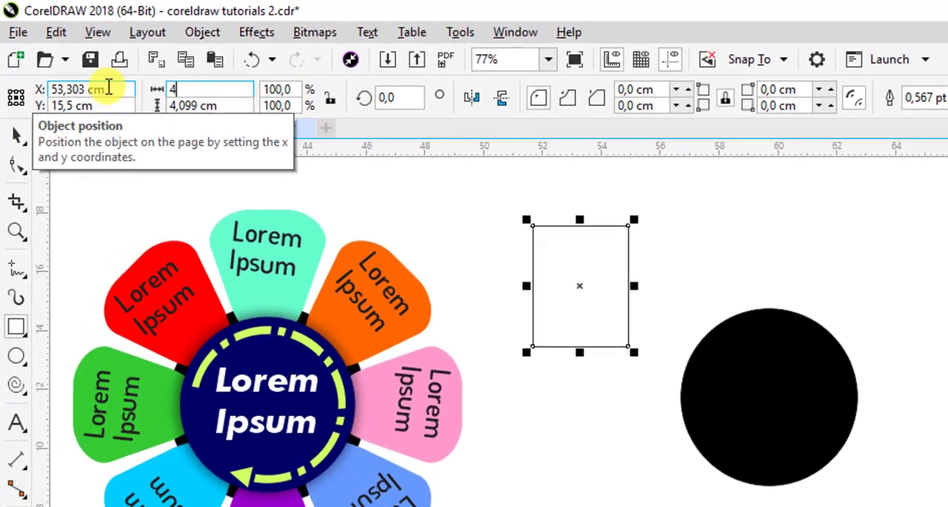
key(Tab)
text(4,5)
key(Return)
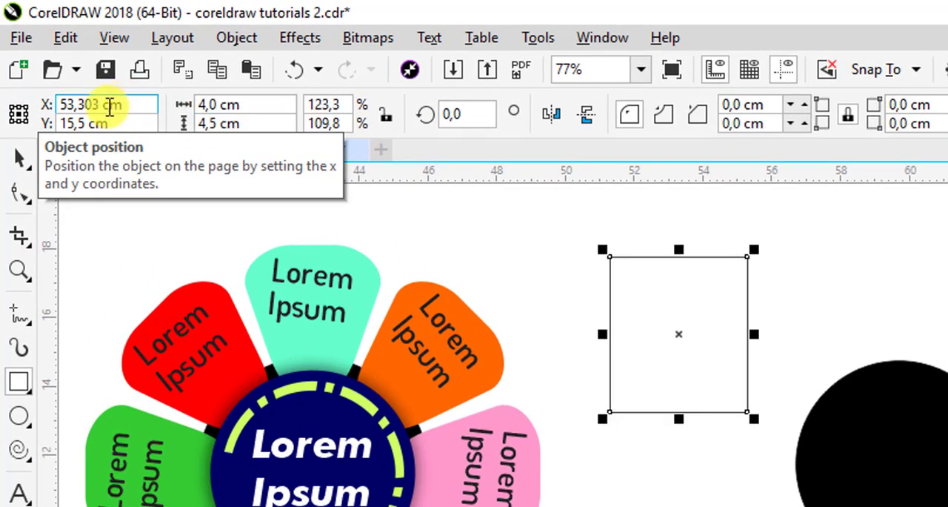
Round all the rectangle's corners with a 1.5 cm radius and reposition it at about X 53.7, Y 15.6 cm
click(19, 158)
drag(657, 307, 657, 332)
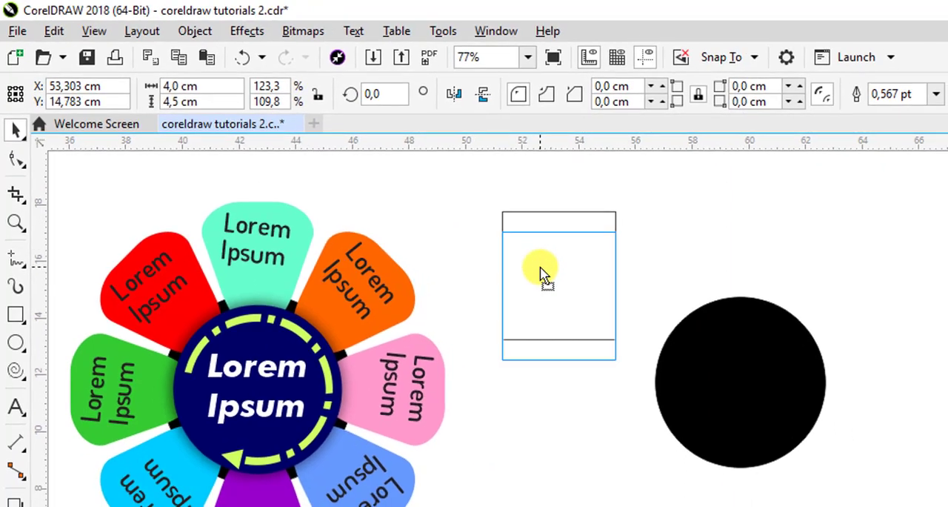
drag(541, 274, 541, 275)
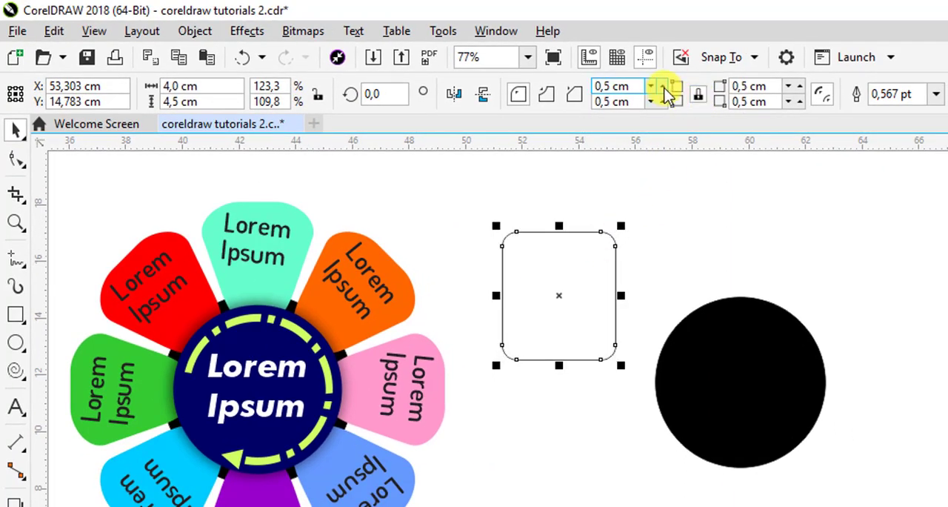
drag(664, 87, 664, 86)
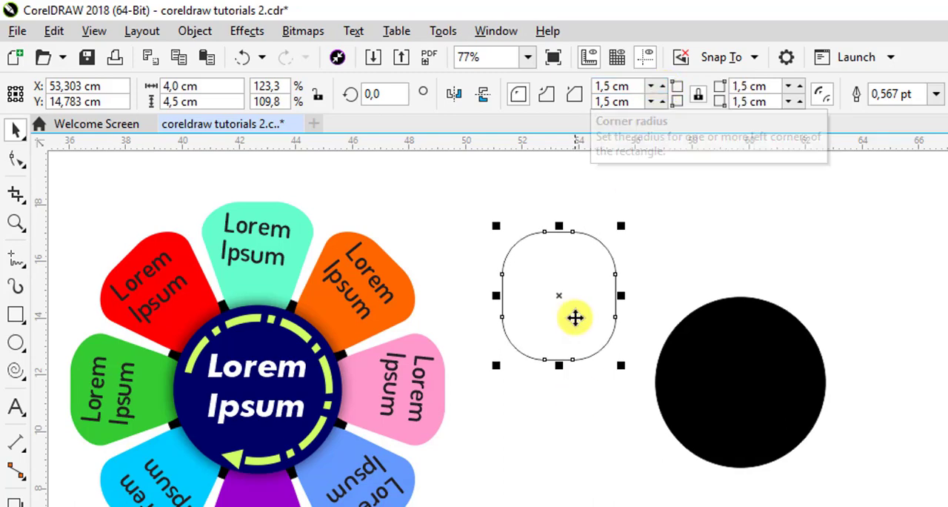
drag(579, 317, 592, 293)
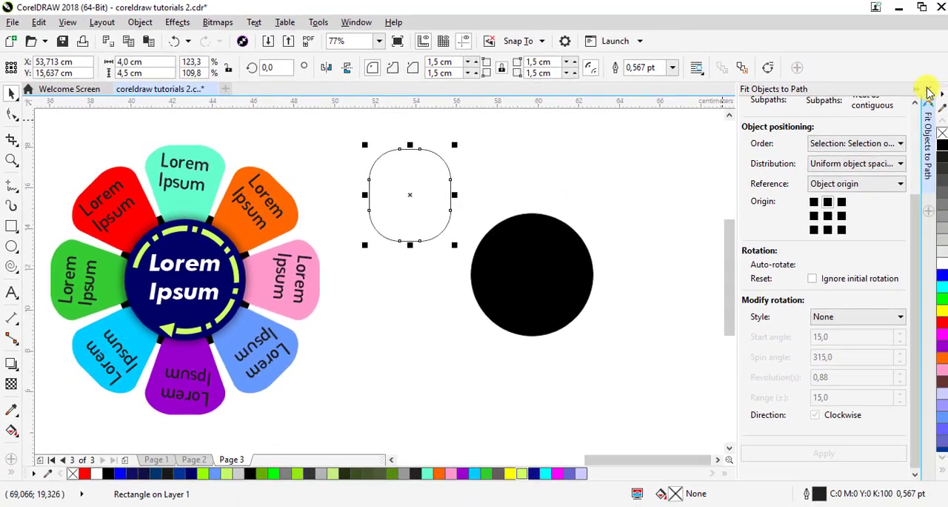
Convert the rounded rectangle to curves and place a vertical guideline through its centre at X 53.26 cm
click(926, 89)
drag(627, 216, 592, 247)
click(910, 80)
scroll(608, 175, up, 2)
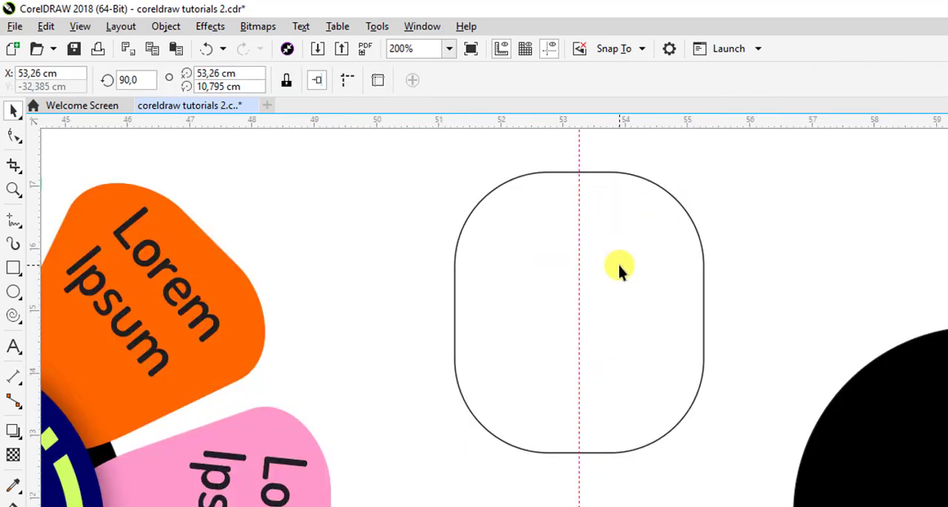
Taper the shape into a petal by moving its lower-left and lower-right node pairs inward until the bottom nodes meet on the guideline
click(618, 265)
click(17, 135)
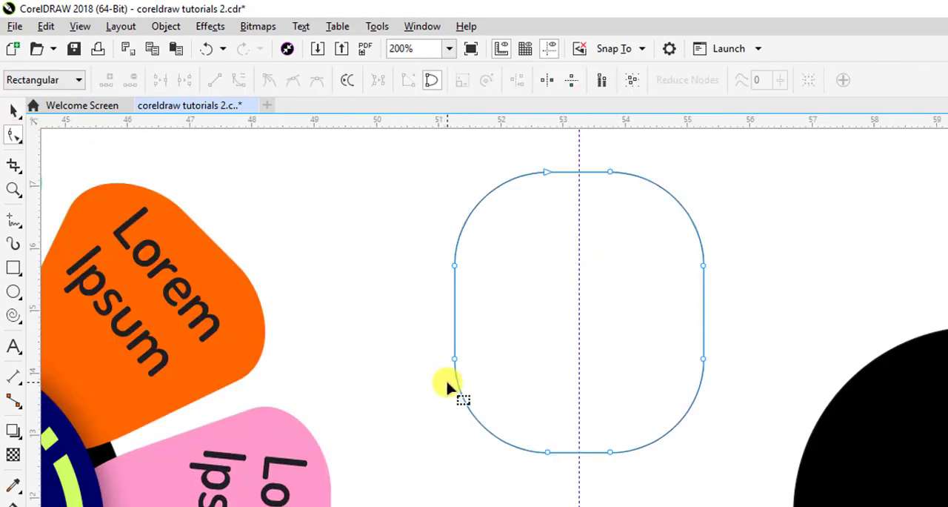
drag(437, 346, 612, 437)
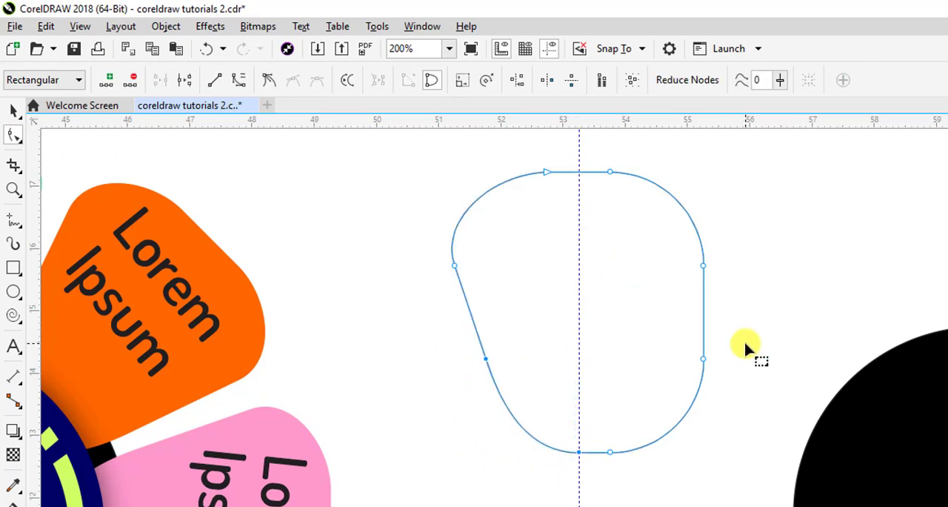
drag(745, 343, 579, 452)
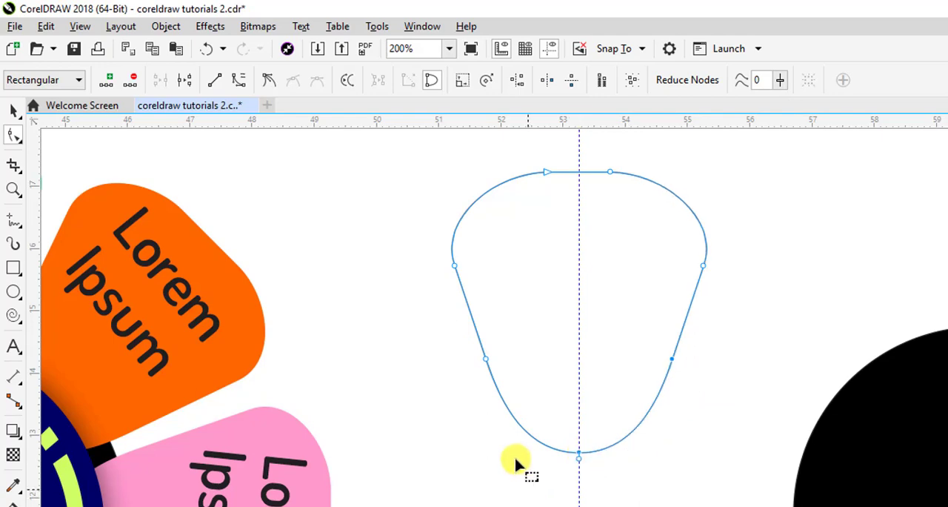
click(16, 117)
Move the petal shape slightly off the guideline, to about X 53.7, Y 15 cm
scroll(630, 347, down, 1)
click(917, 460)
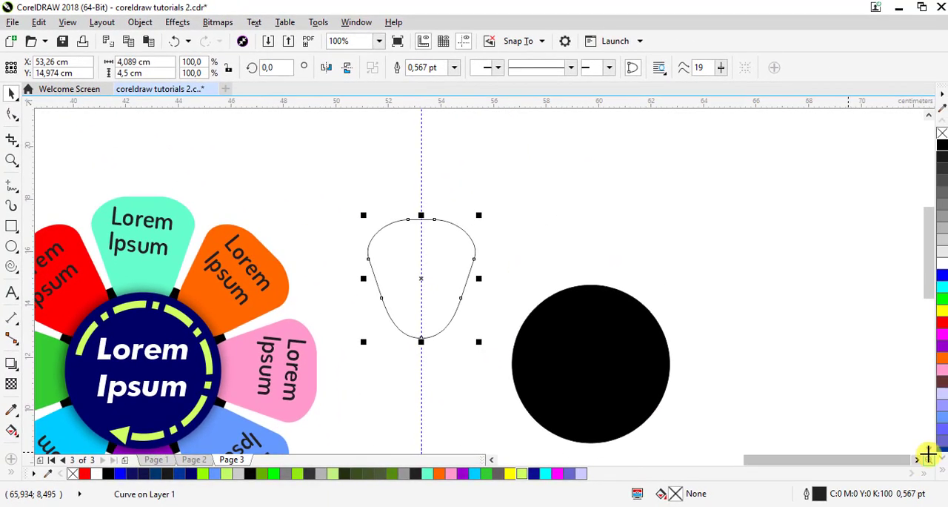
scroll(926, 444, down, 1)
scroll(361, 328, down, 1)
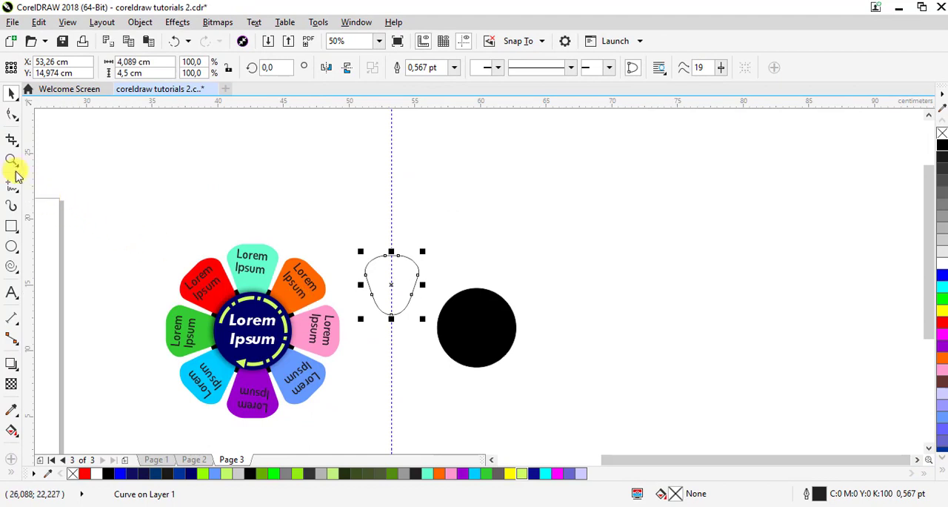
click(11, 160)
drag(177, 231, 559, 462)
click(10, 95)
mouse_move(517, 177)
mouse_down()
mouse_move(499, 183)
mouse_move(528, 174)
mouse_up()
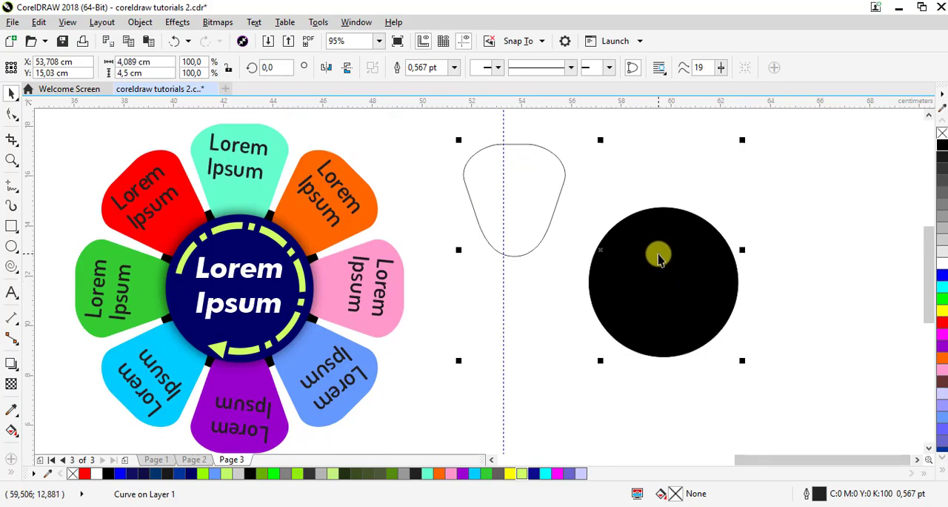
Select the petal and the black circle and set up Fit Objects to Path with 7 duplicates
shift+click(656, 254)
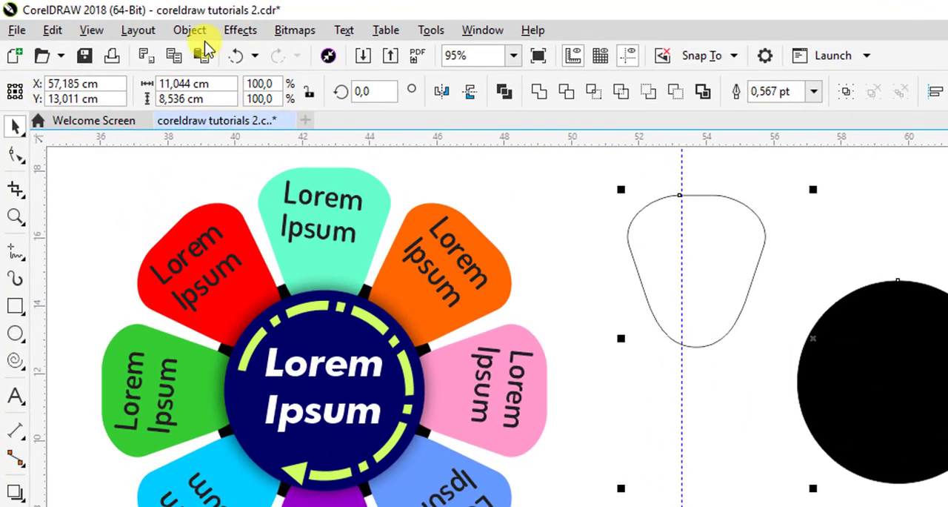
click(192, 30)
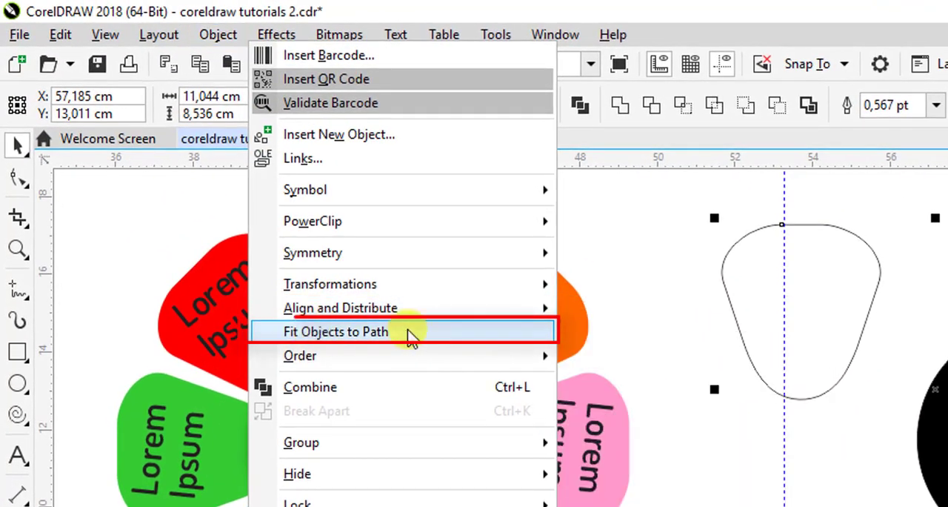
click(408, 331)
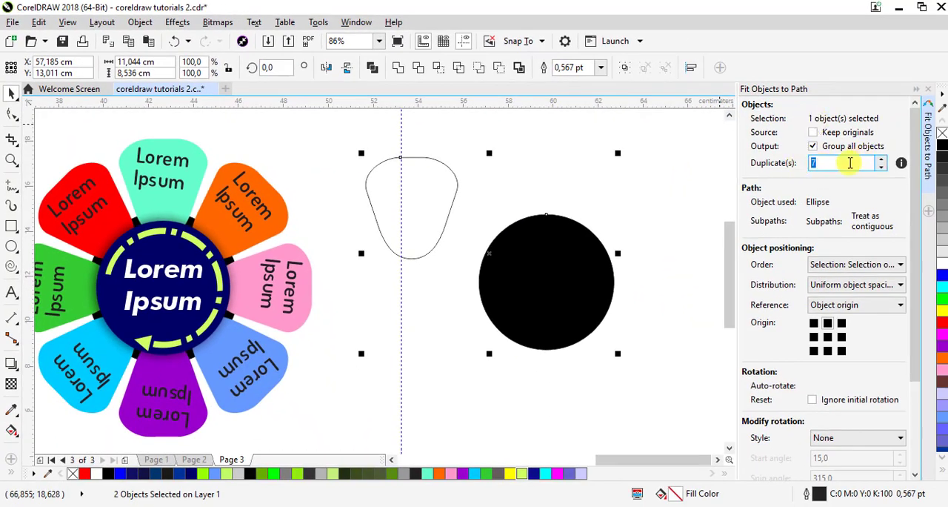
text(7)
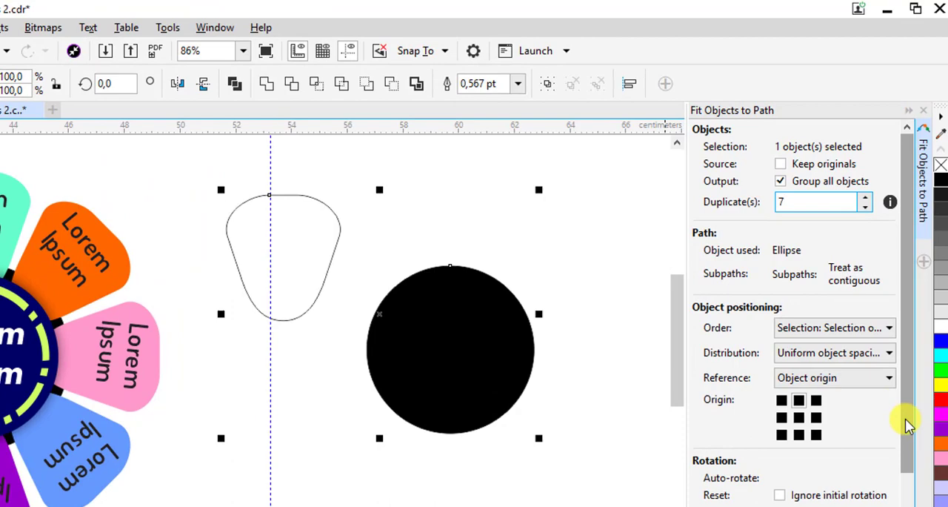
drag(907, 424, 909, 505)
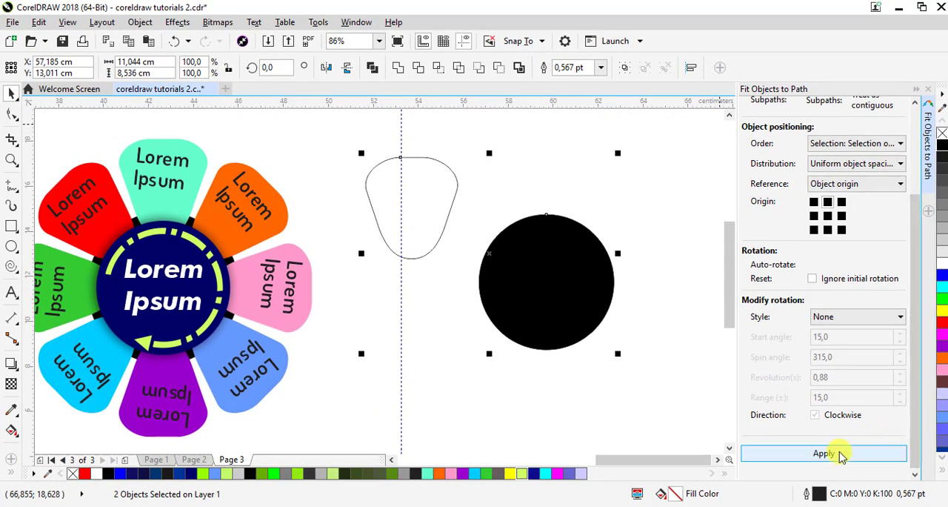
Try the fit with the top-centre origin, undo it, and fit the petals around the circle with the bottom-centre origin instead
click(841, 454)
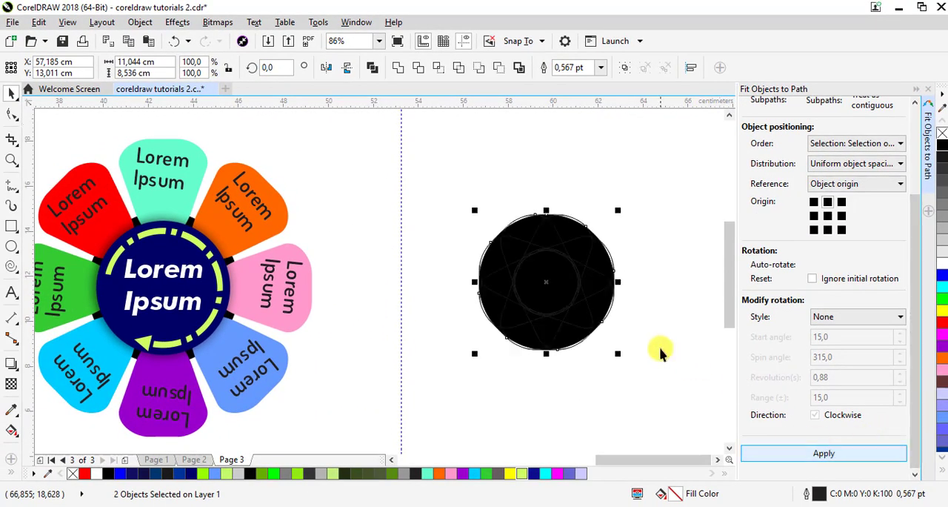
key(ctrl+z)
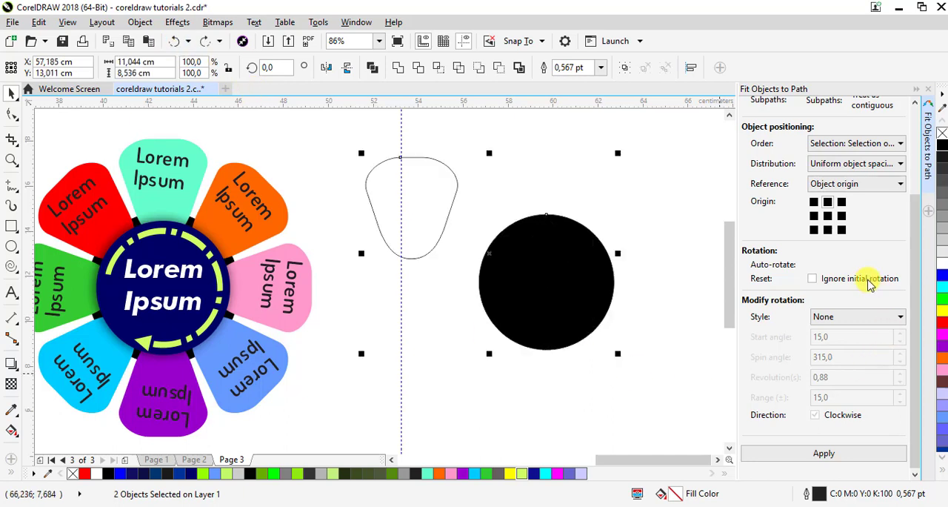
click(825, 454)
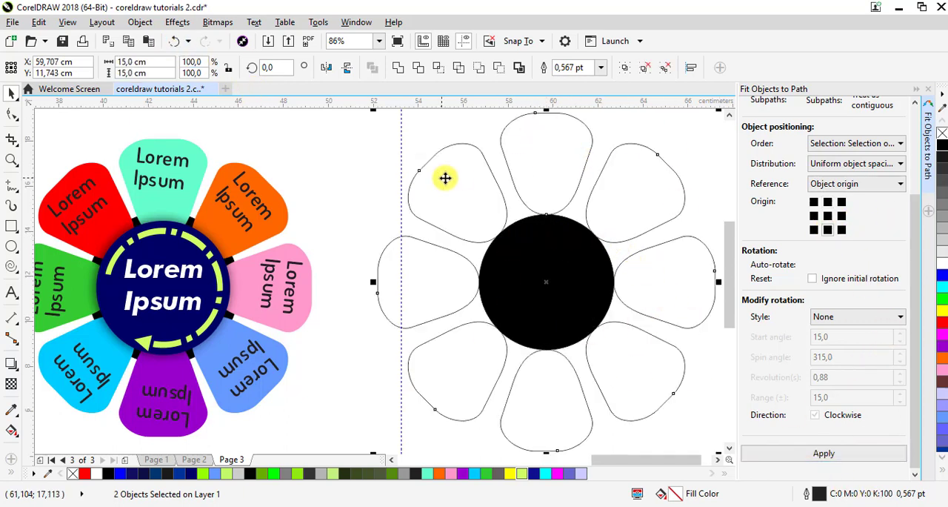
click(363, 161)
Scale the petal group down from its centre to about 10.7 × 10.7 cm so the petals overlap the black circle
click(659, 152)
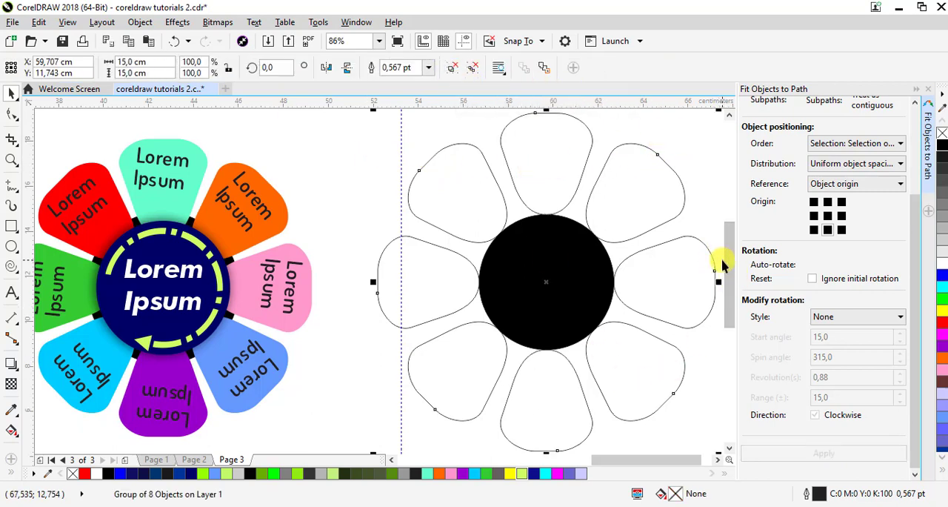
drag(729, 259, 727, 255)
drag(718, 121, 674, 173)
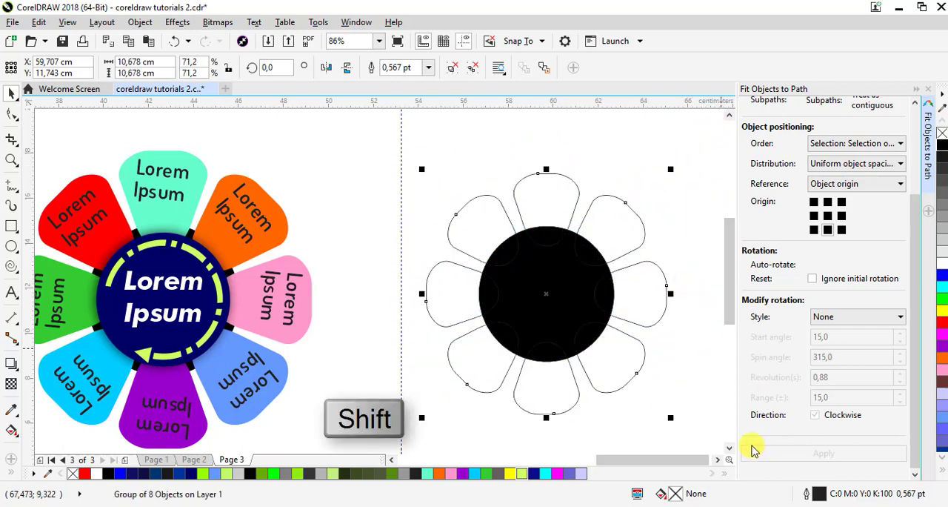
click(716, 459)
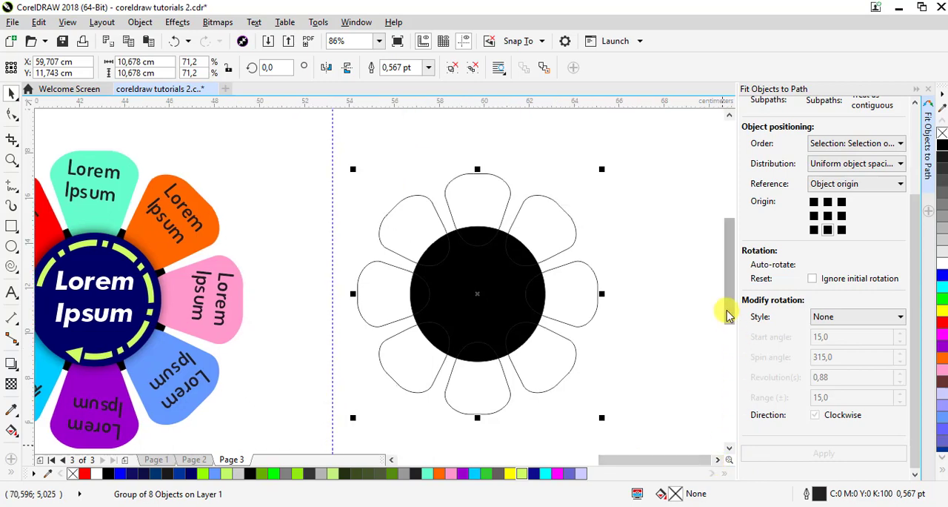
drag(730, 313, 726, 319)
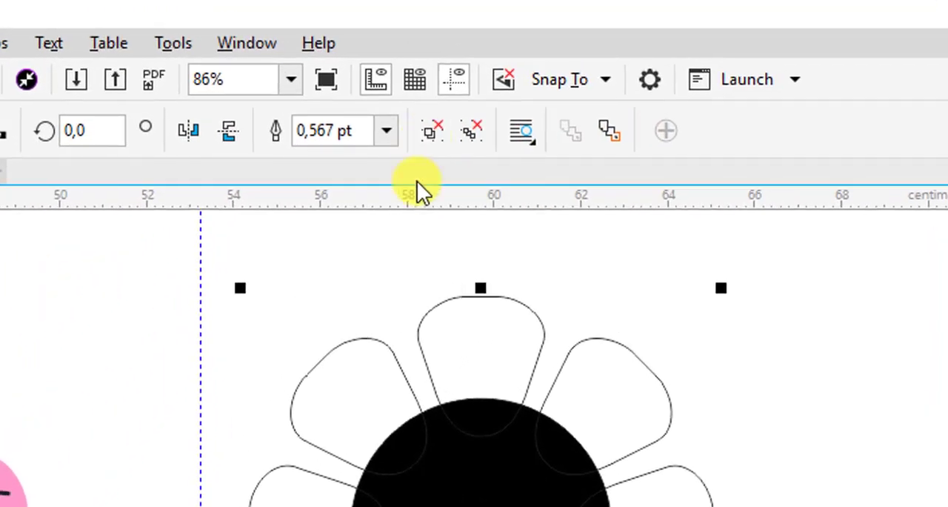
Ungroup the eight petals and fill them all with green
click(432, 132)
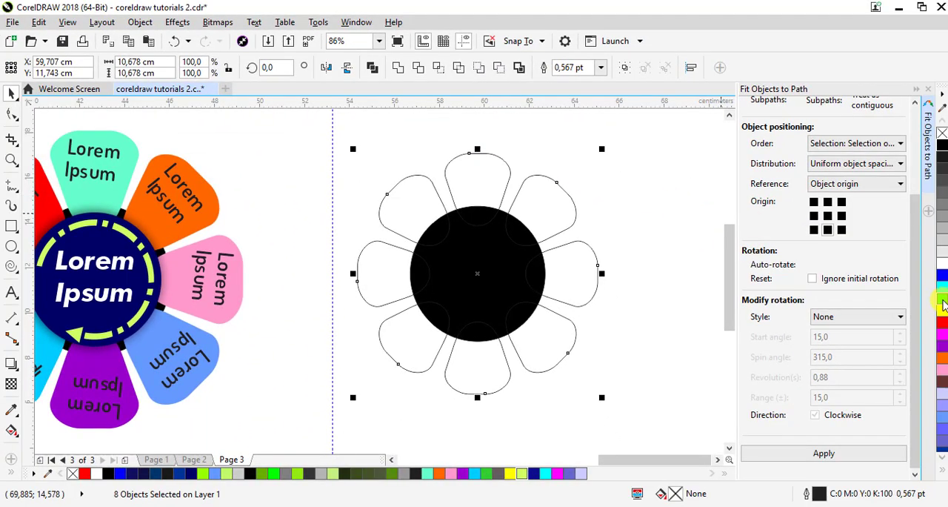
click(942, 300)
Fill the upper-right petal cyan, the right petal yellow, the lower-right petal red and the bottom petal magenta
click(533, 201)
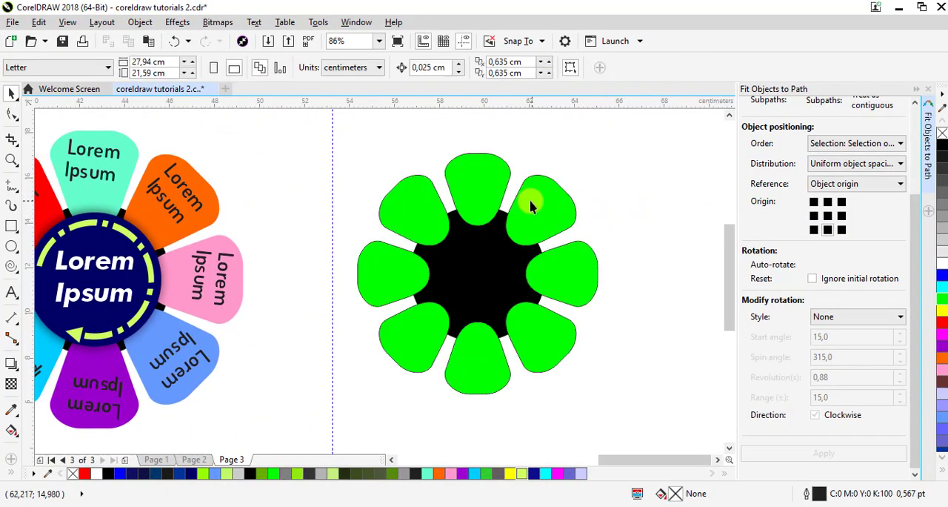
click(939, 290)
click(580, 264)
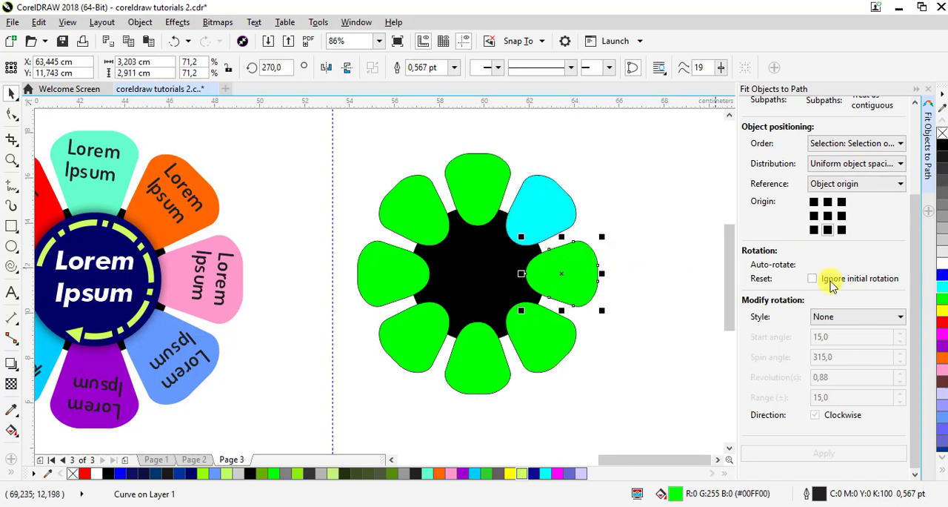
click(941, 311)
click(537, 334)
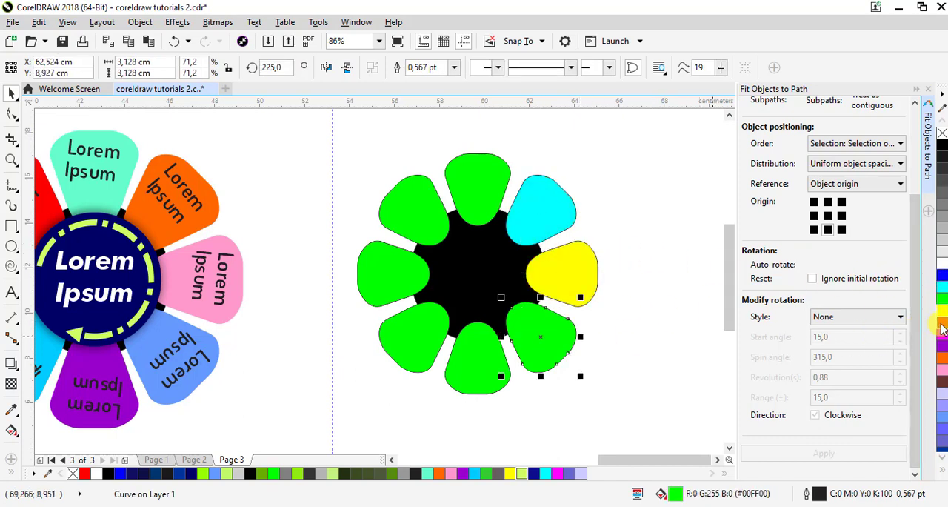
click(942, 327)
click(485, 374)
click(942, 337)
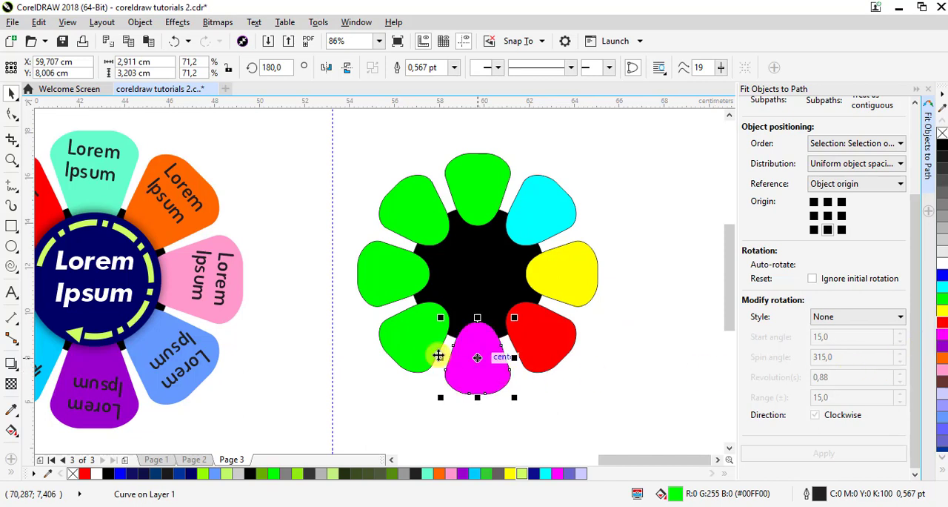
Fill the lower-left petal purple, the left petal orange and the upper-left petal dark brown
click(439, 356)
click(942, 357)
click(372, 276)
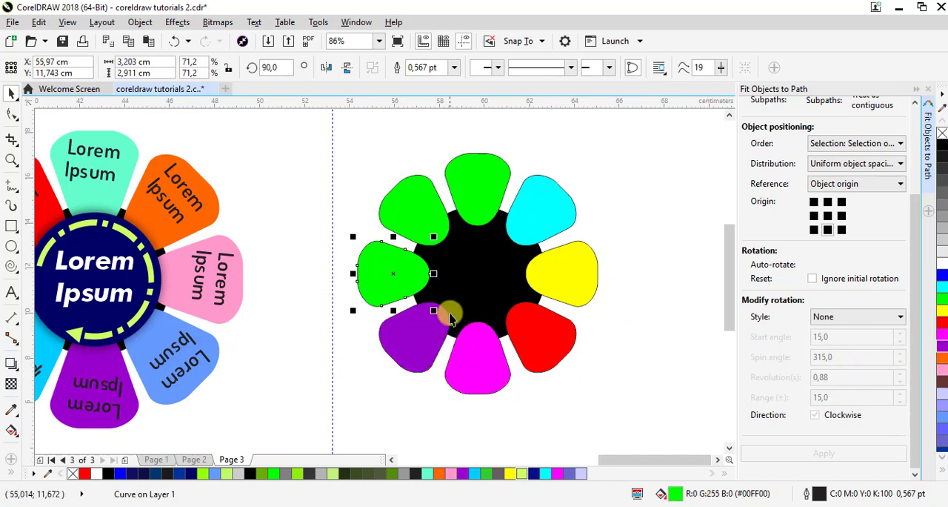
click(935, 360)
click(431, 223)
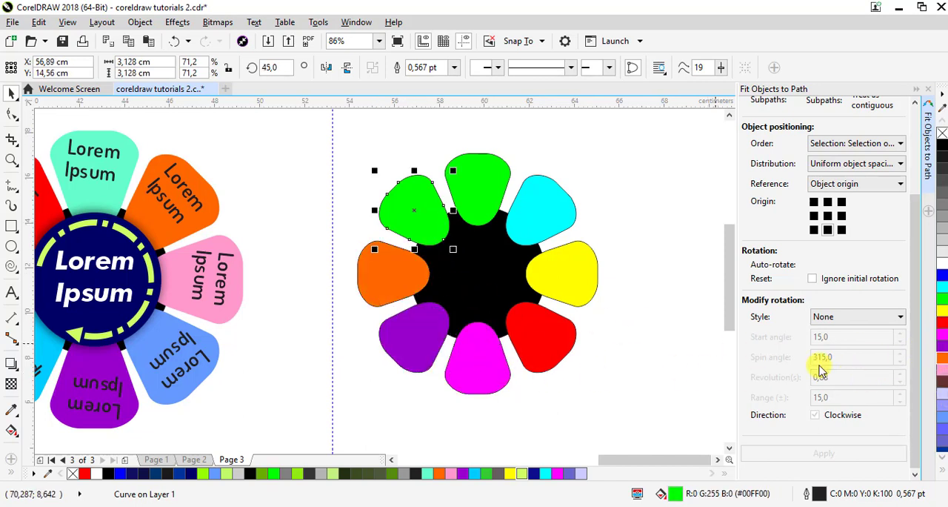
click(942, 384)
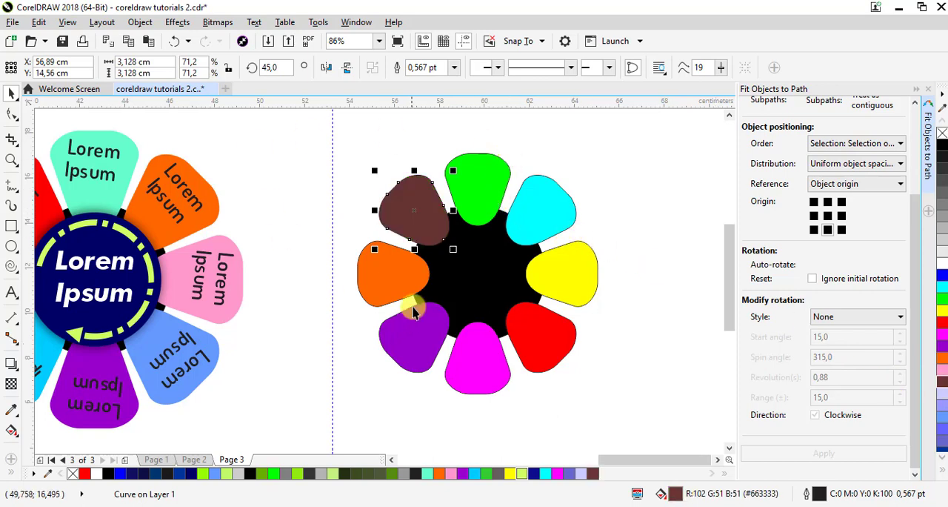
Select all eight coloured petals and group them
shift+click(480, 191)
shift+click(546, 224)
shift+click(557, 326)
shift+click(491, 358)
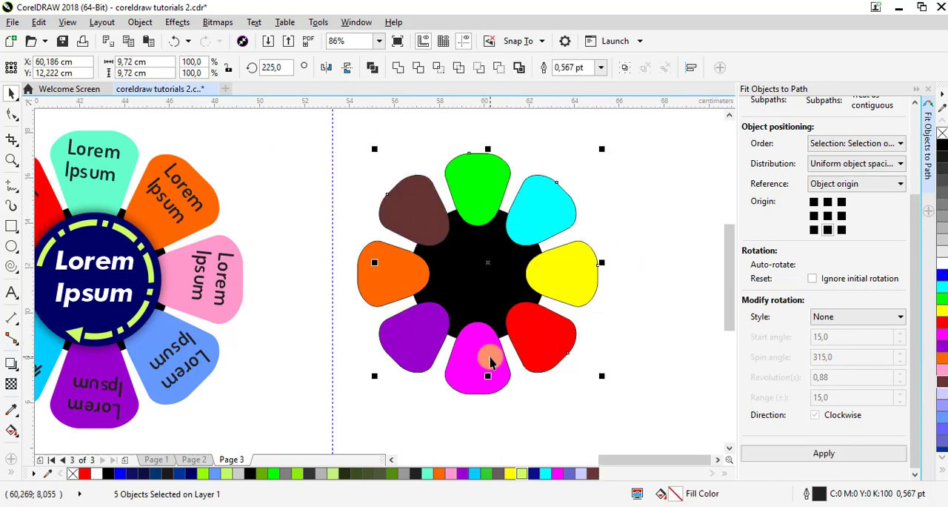
shift+click(426, 337)
shift+click(404, 271)
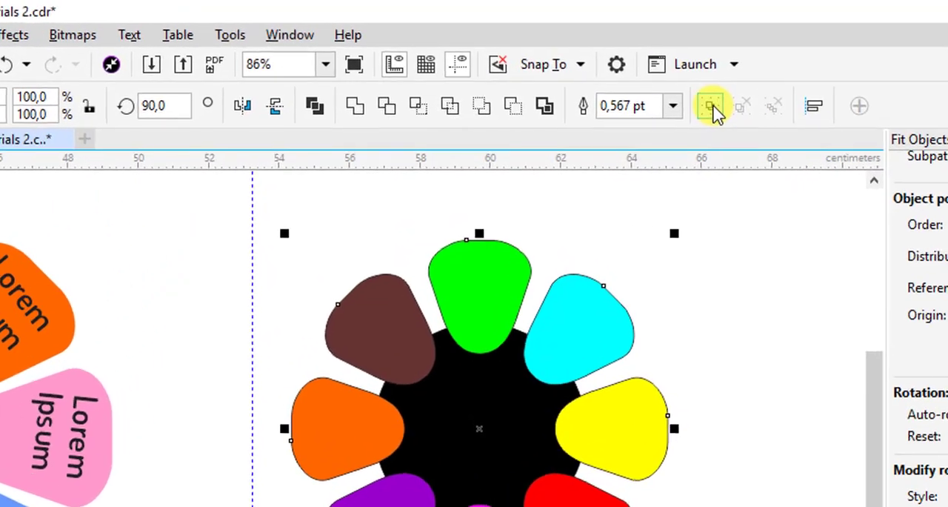
click(582, 228)
drag(589, 390, 707, 332)
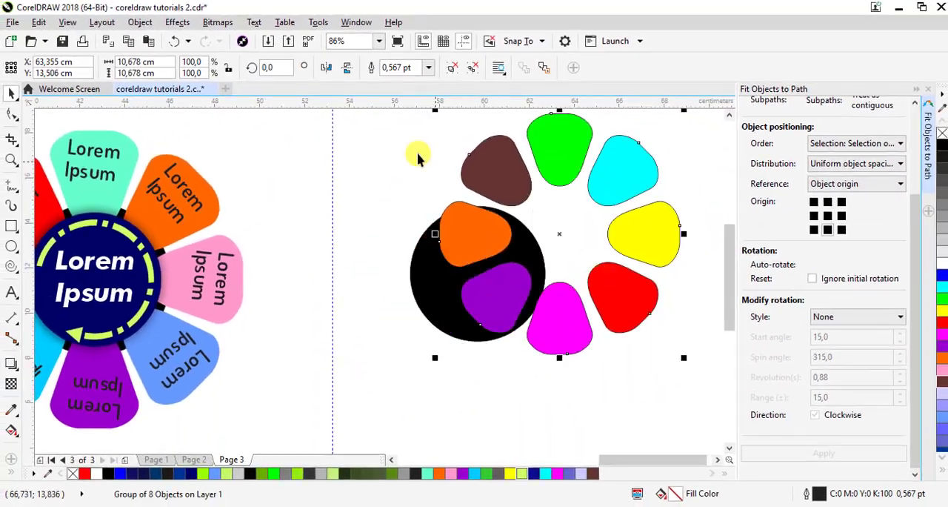
click(174, 42)
click(637, 215)
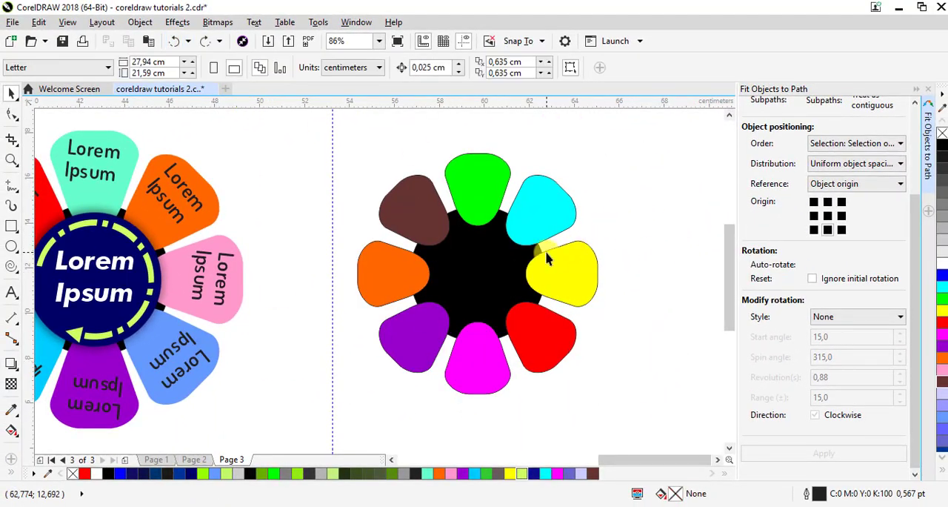
Make a smaller concentric copy of the black circle, about 5.6 cm in diameter, in front of the petals
click(544, 271)
drag(549, 348, 538, 341)
right_click(537, 342)
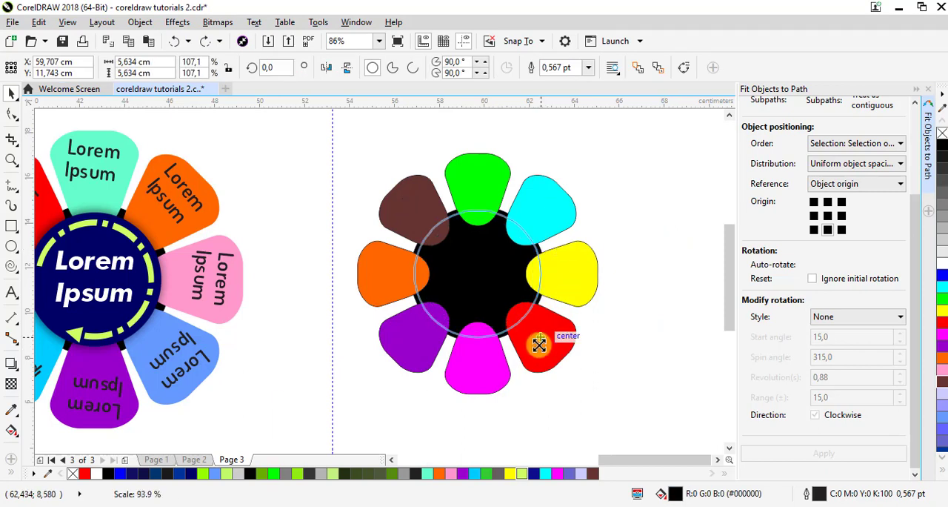
Fill the new central circle with dark navy blue (#000066)
click(943, 275)
click(943, 460)
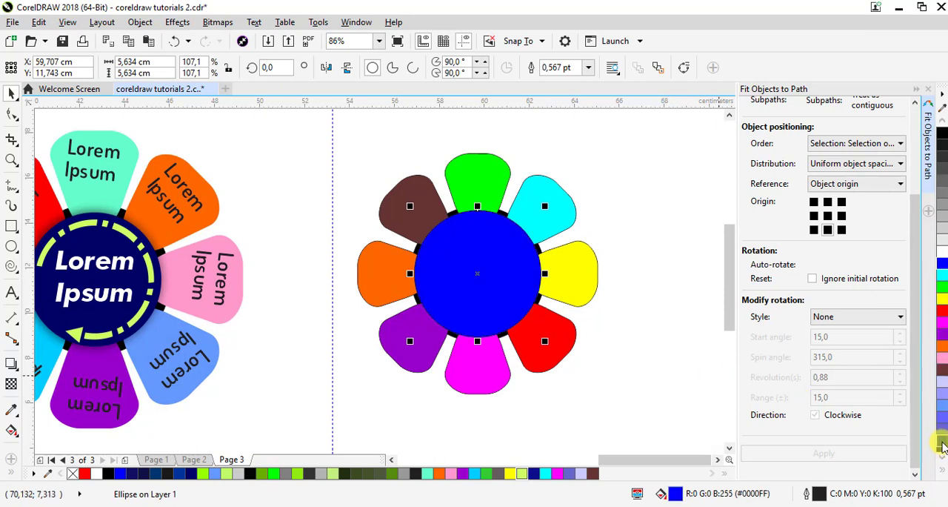
click(941, 452)
click(943, 460)
click(942, 442)
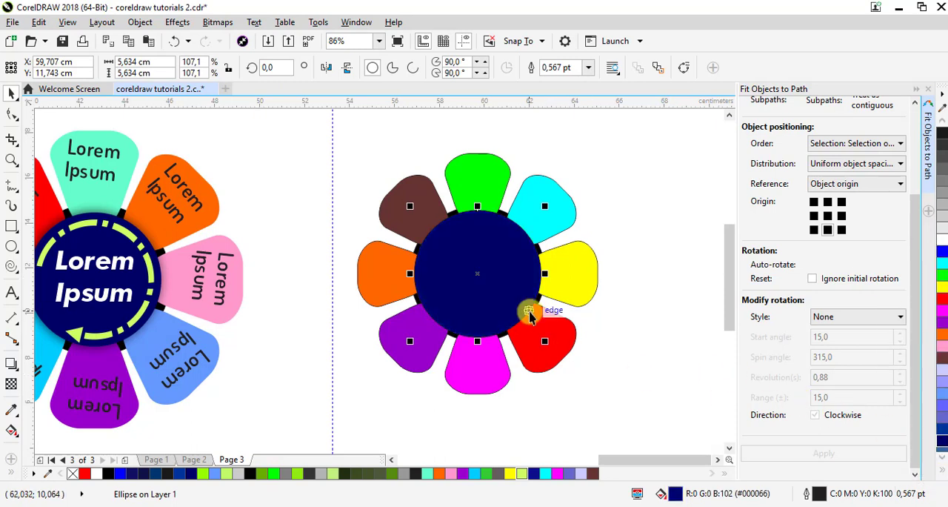
click(681, 270)
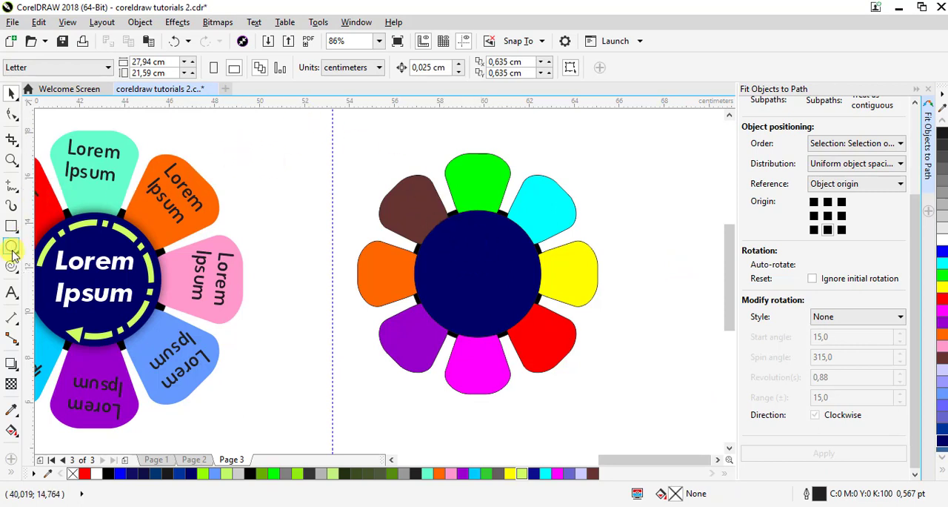
Make a smaller concentric copy of the navy circle, about 4.6 cm in diameter
click(12, 249)
click(13, 91)
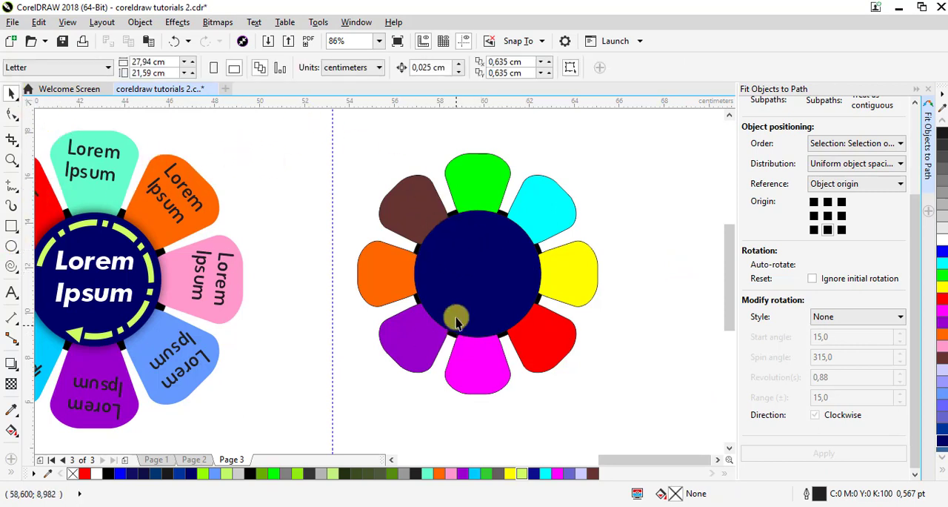
click(516, 330)
right_click(546, 334)
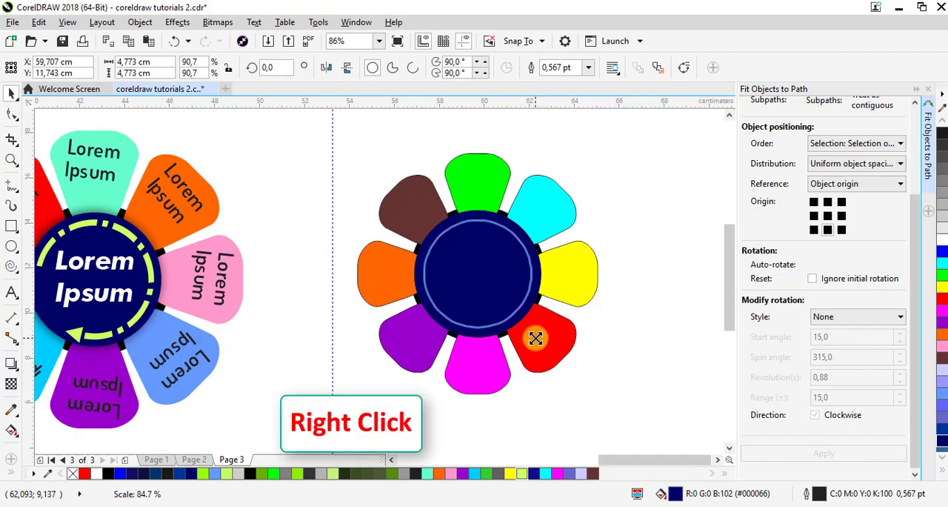
drag(536, 338, 532, 337)
right_click(532, 337)
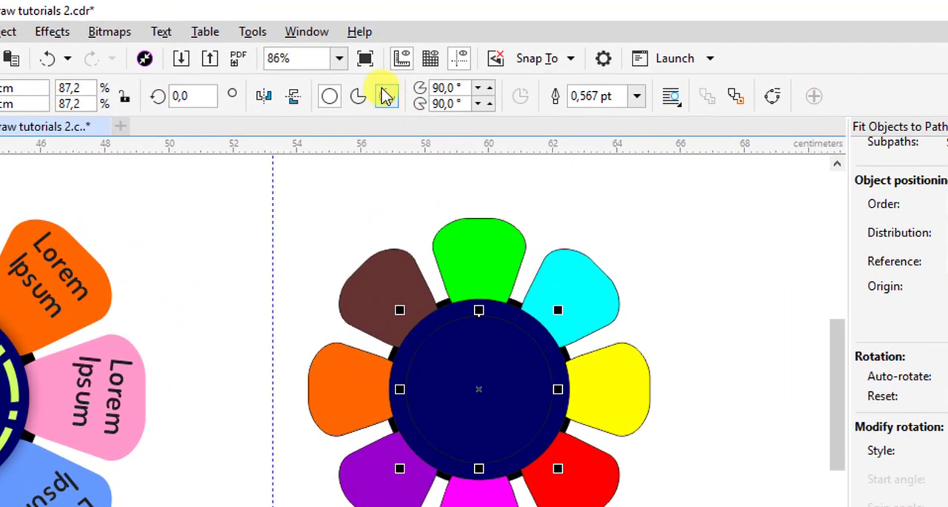
Convert the inner circle to an arc and set its outline width to 8 pt
click(387, 96)
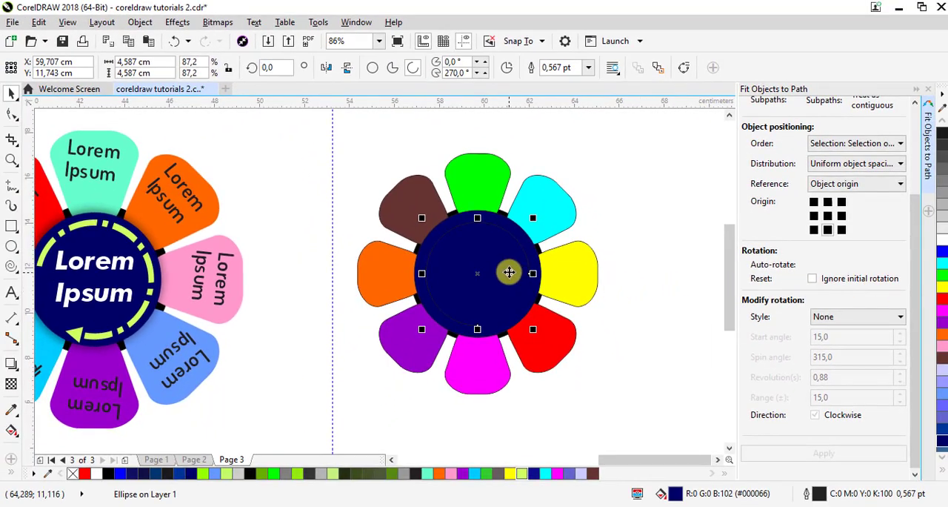
click(588, 71)
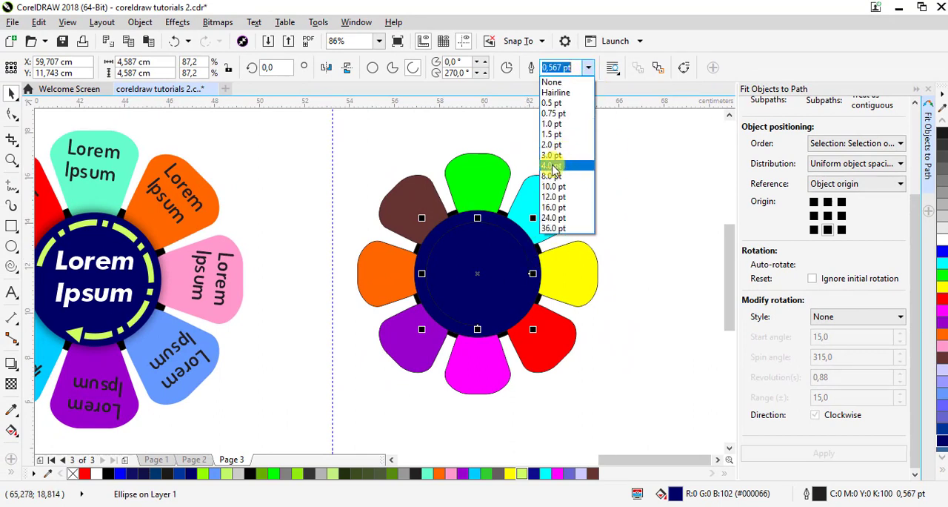
click(559, 161)
click(589, 67)
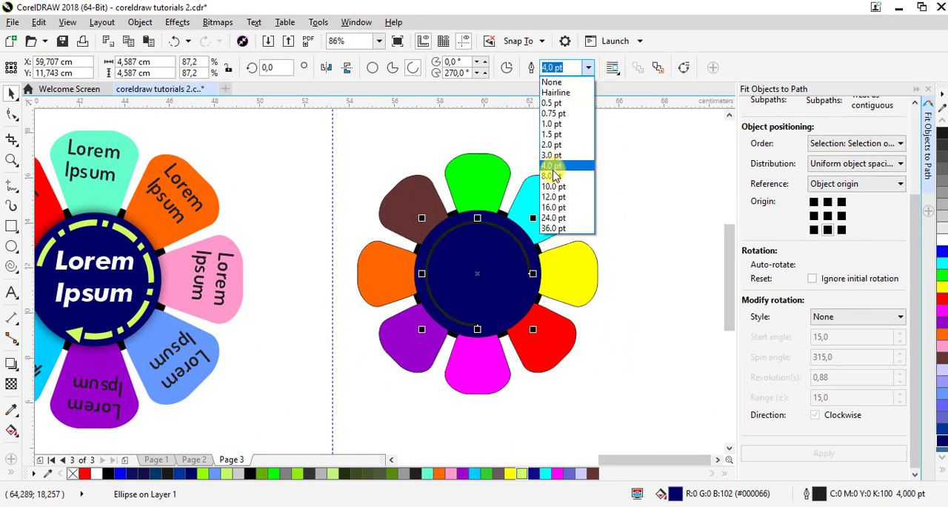
click(561, 171)
click(498, 242)
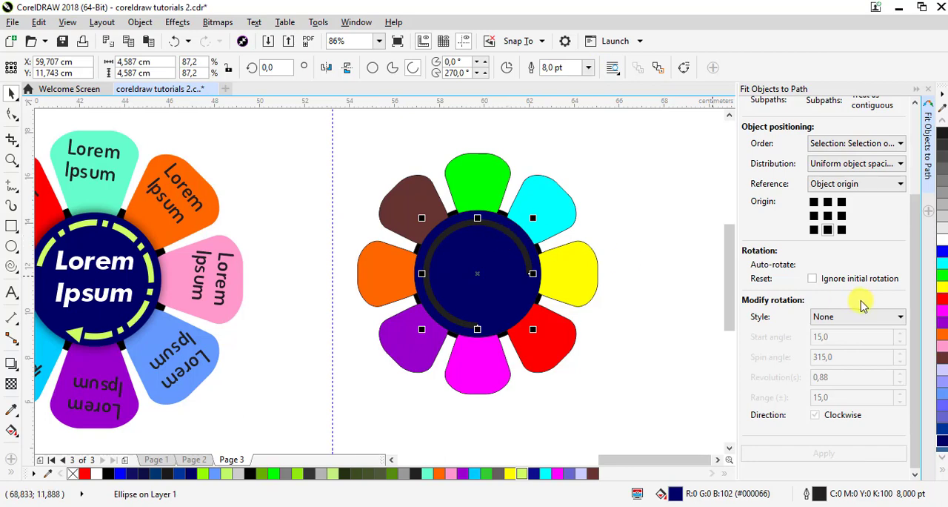
Colour the arc's outline white and rotate the arc to about 260.7°
right_click(942, 243)
click(526, 248)
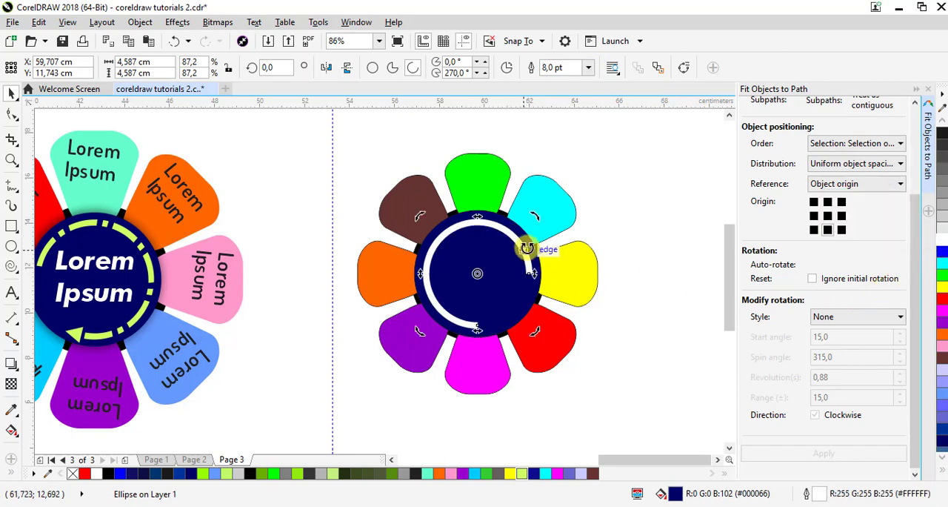
drag(535, 223, 475, 379)
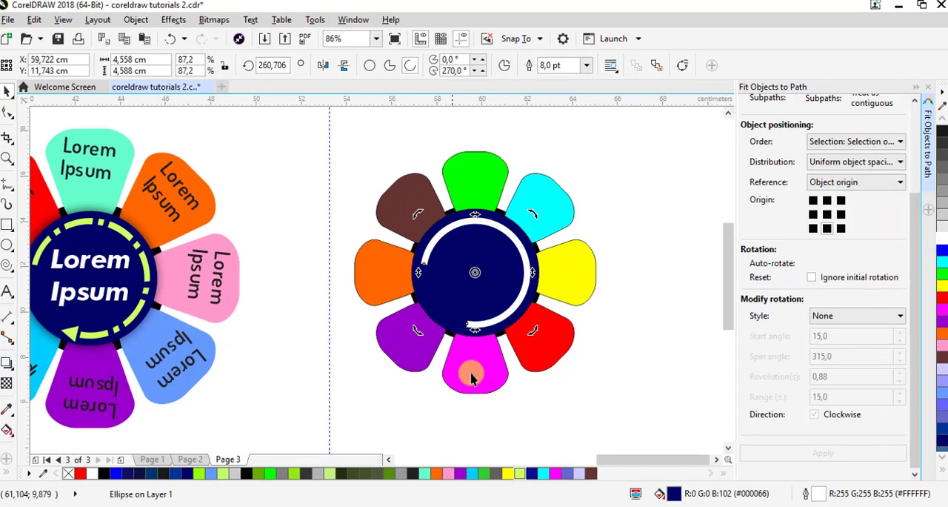
Give the arc's outline an end arrowhead (Arrowhead 88) and rounded corners
double_click(815, 493)
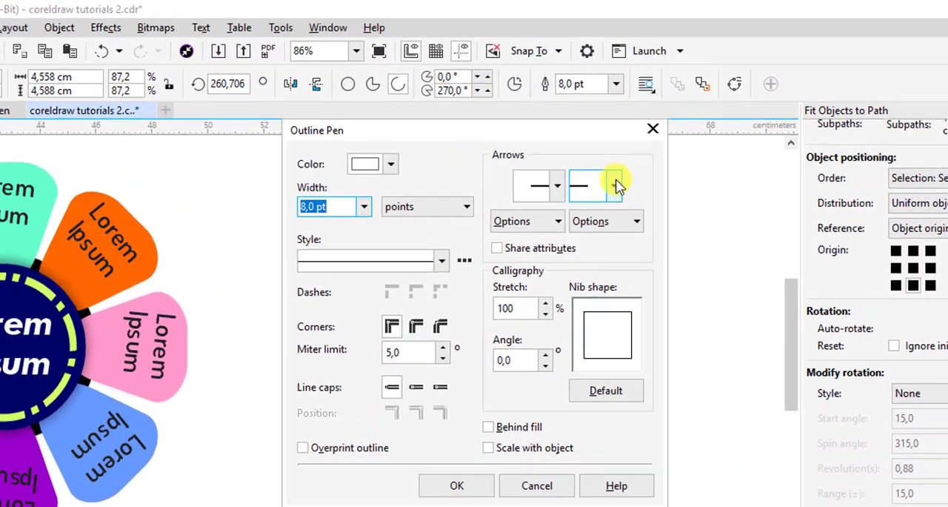
click(586, 150)
scroll(753, 280, down, 3)
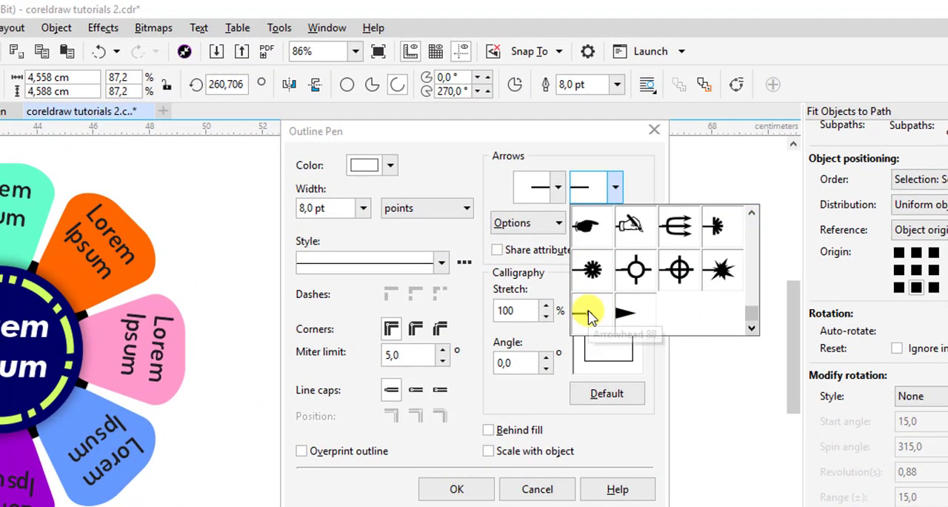
click(588, 313)
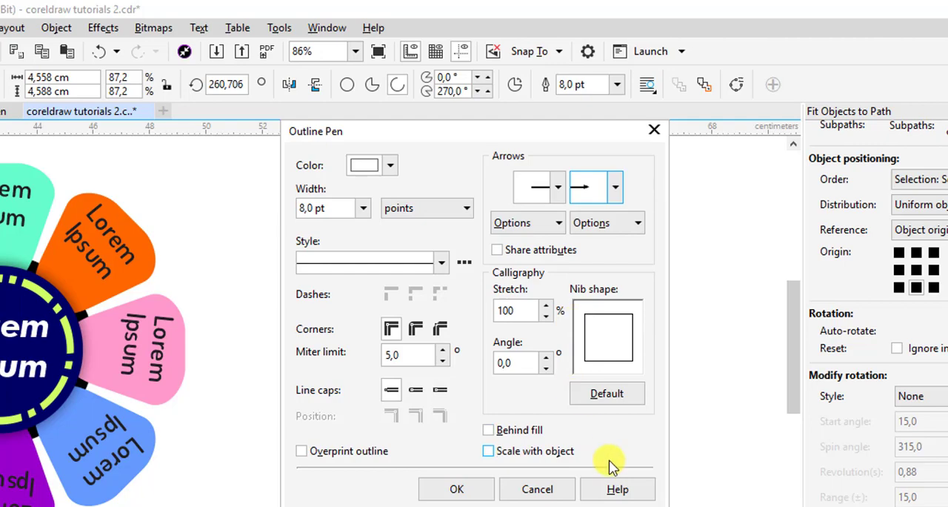
click(417, 328)
click(482, 490)
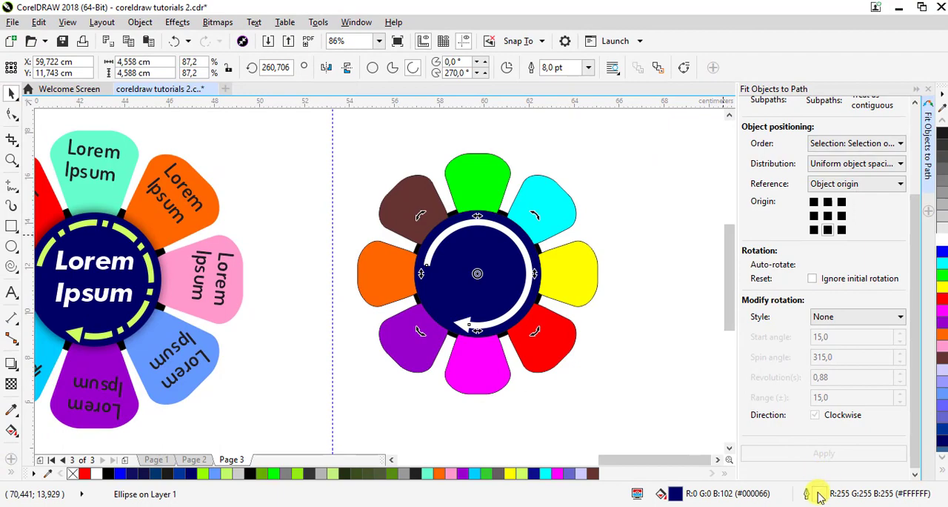
Apply a dash-dot line style to the arrowed arc and colour its outline yellow
double_click(817, 494)
click(448, 211)
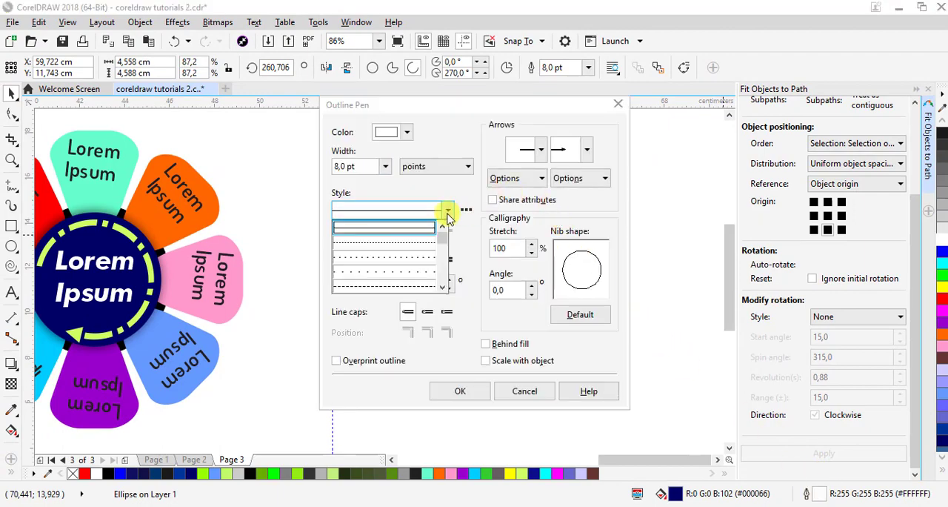
click(442, 289)
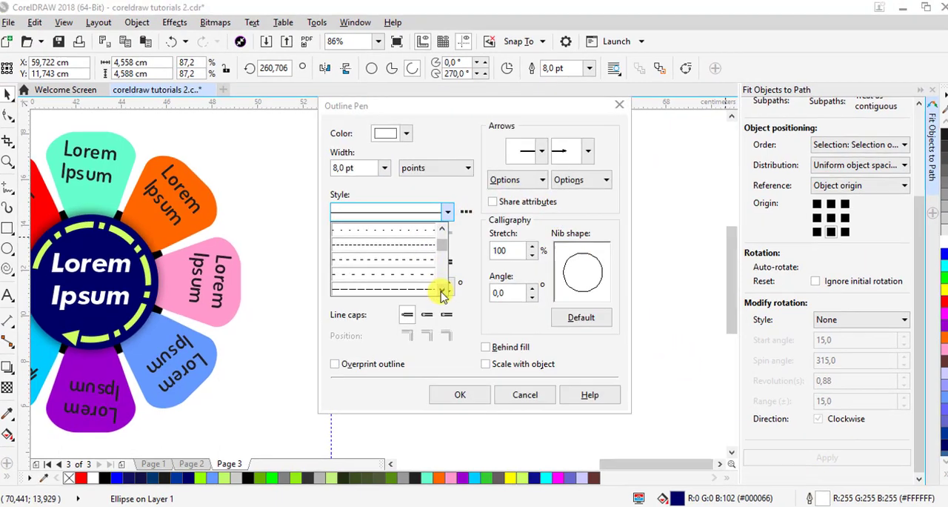
click(442, 289)
click(442, 289)
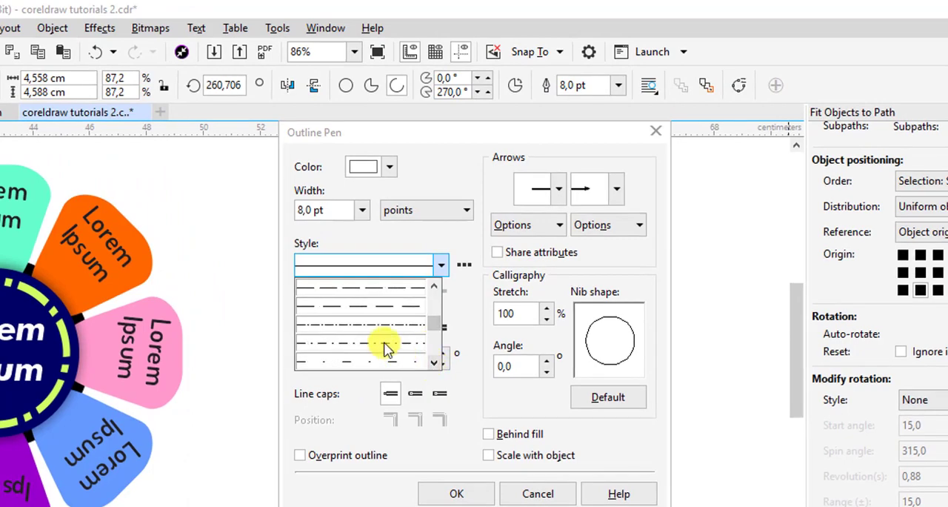
click(385, 344)
click(457, 494)
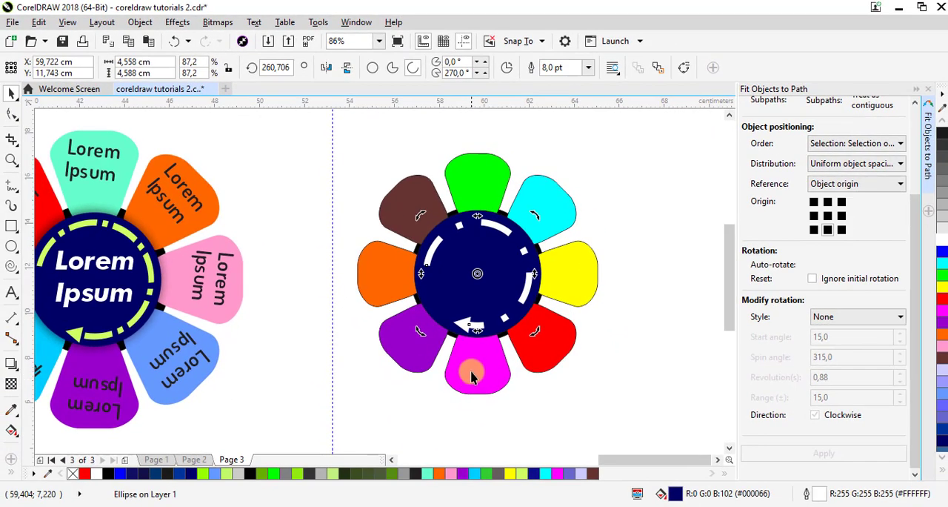
right_click(939, 289)
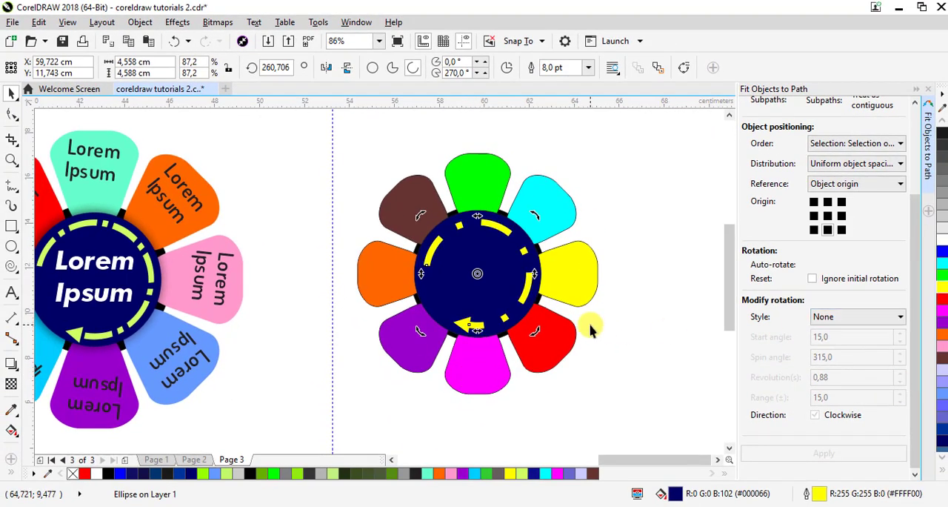
click(594, 326)
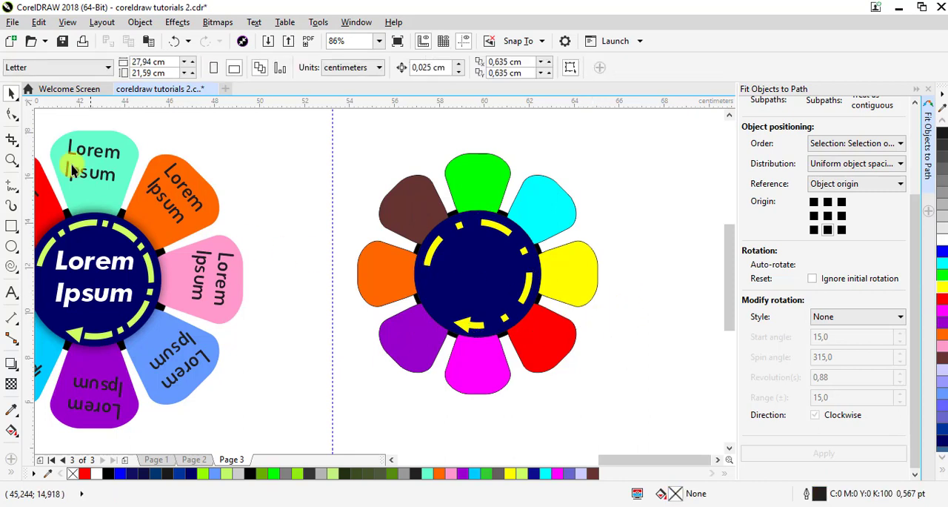
Add the two-line artistic text "Lorem Ipsum" and place it on the empty area outside the new flower, beyond the brown petal
click(12, 293)
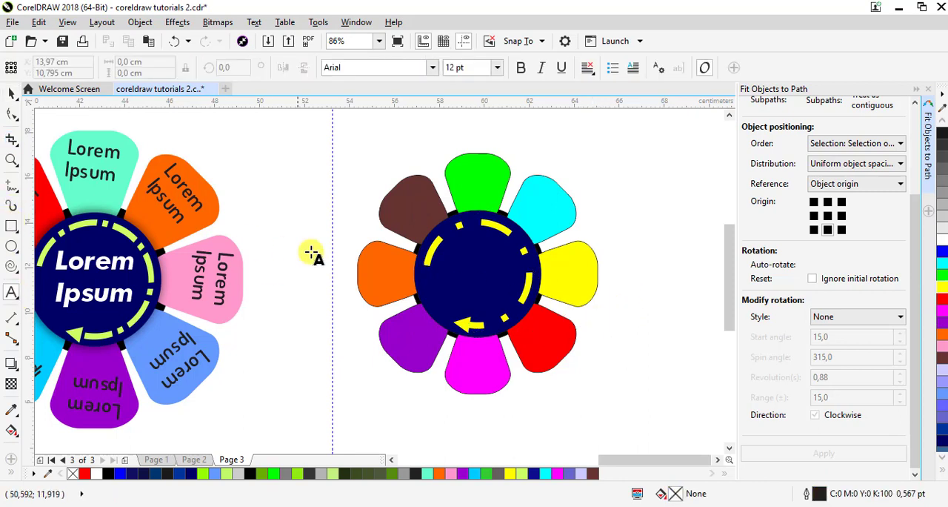
click(363, 167)
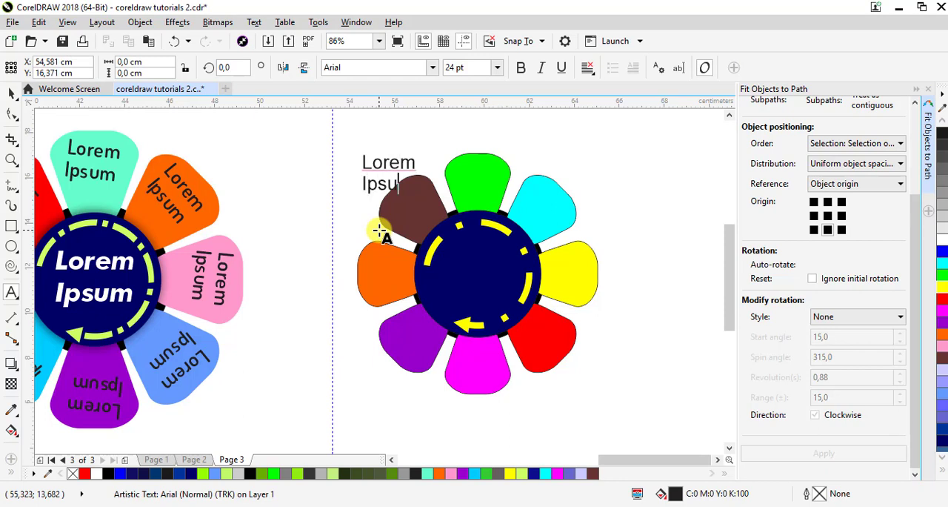
click(10, 97)
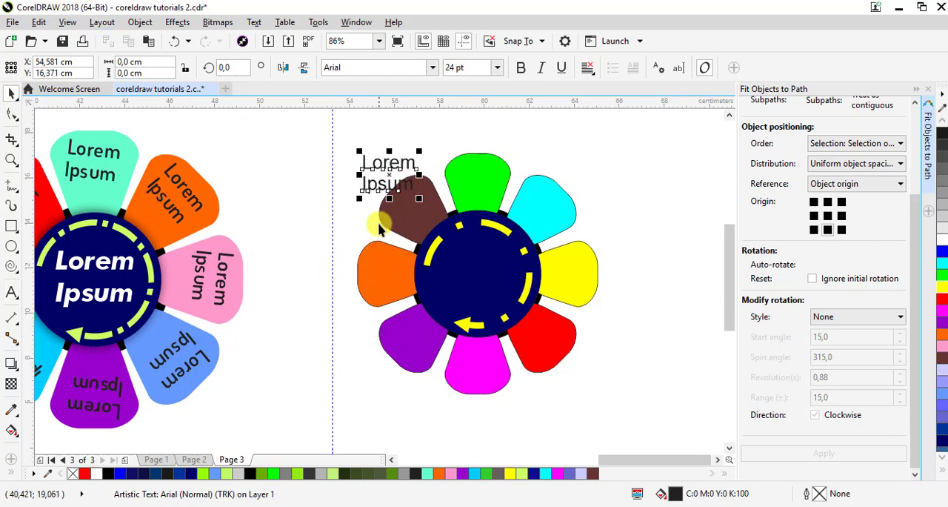
drag(394, 181, 312, 182)
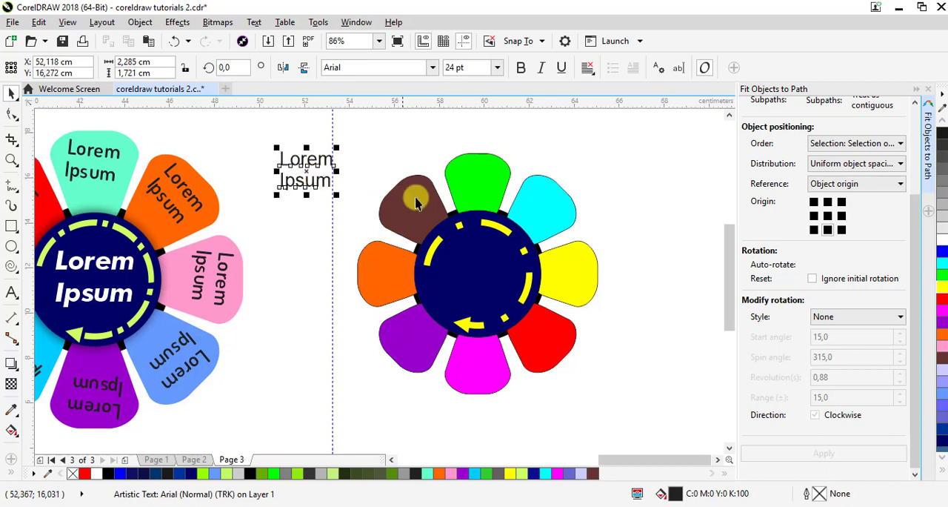
Make the "Lorem Ipsum" text bold
click(418, 183)
click(315, 169)
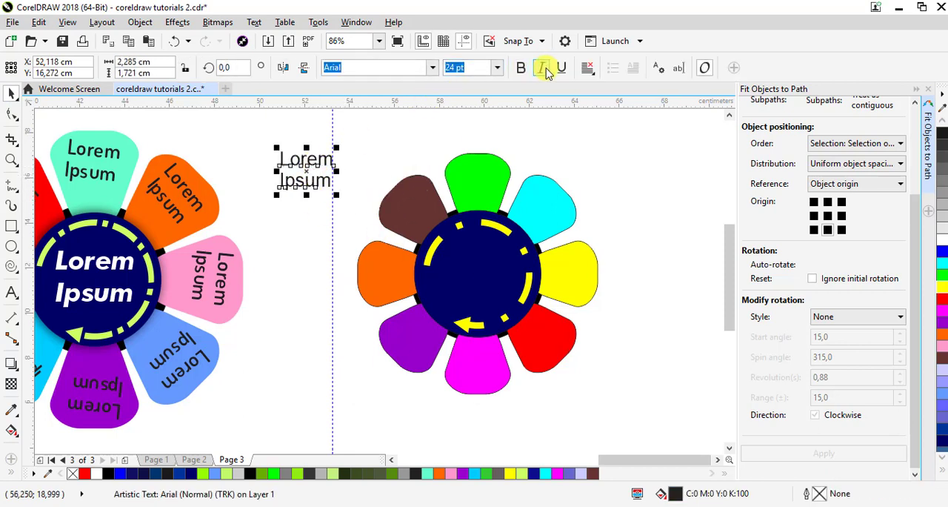
click(519, 69)
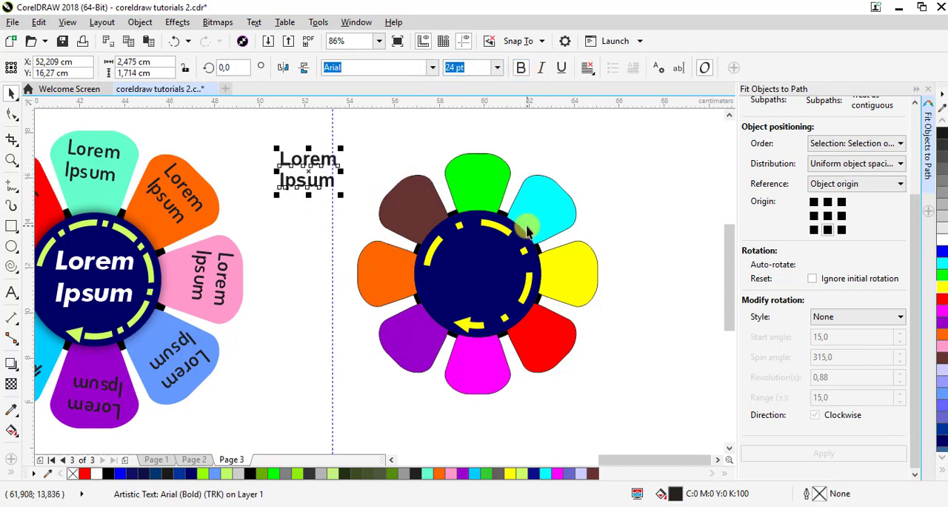
Fit the "Lorem Ipsum" text around the petal ring with 7 duplicates, grouped and evenly spaced by object origin, without keeping the original
shift+click(502, 157)
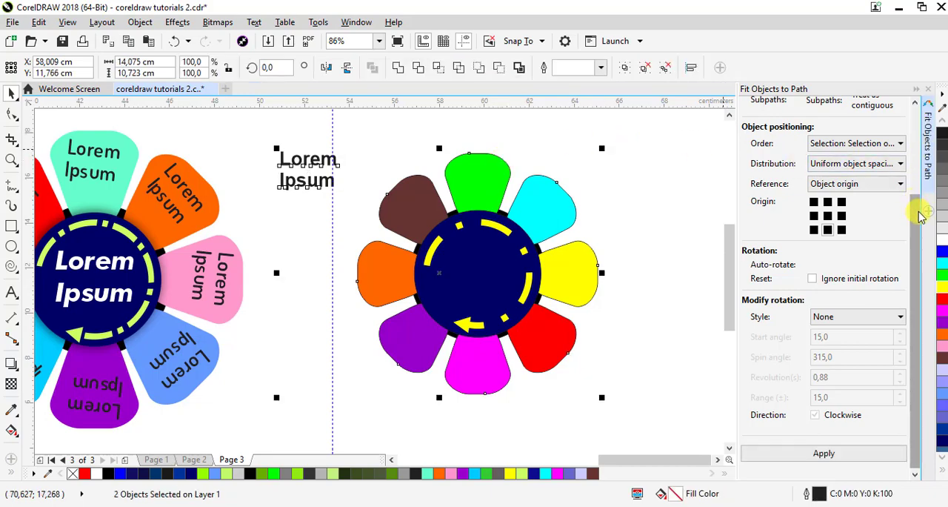
drag(921, 215, 916, 117)
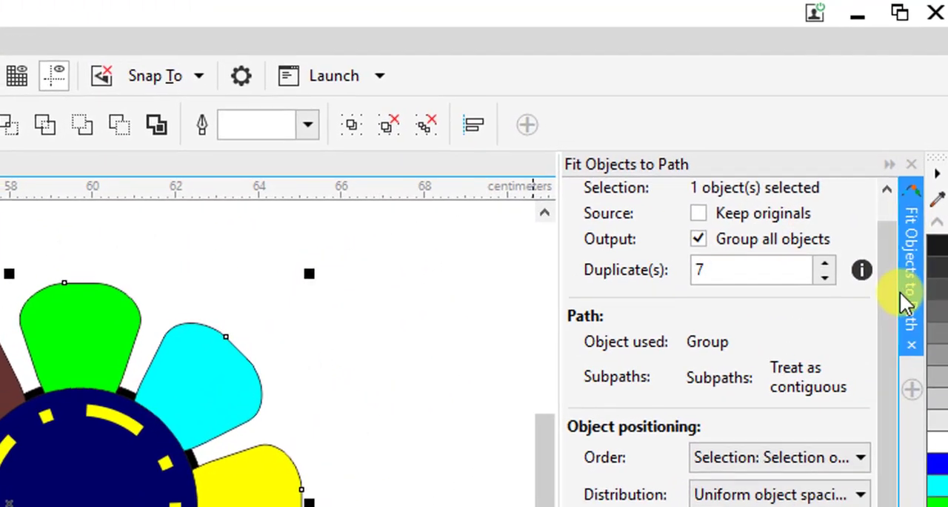
drag(916, 188, 921, 264)
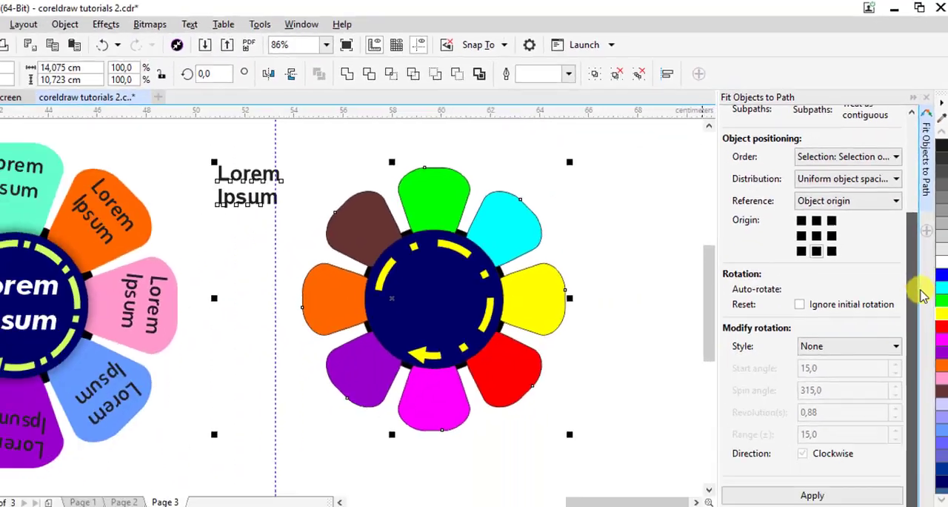
click(812, 495)
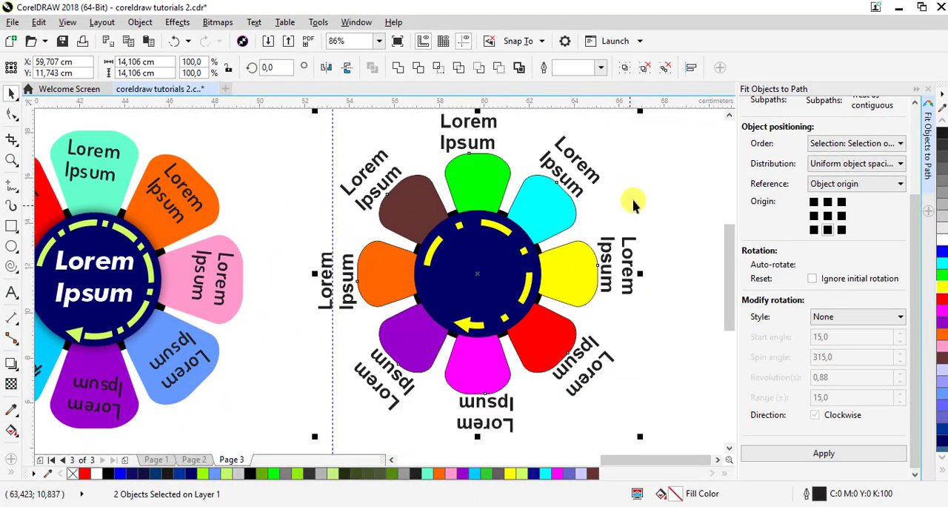
drag(641, 112, 626, 190)
click(178, 46)
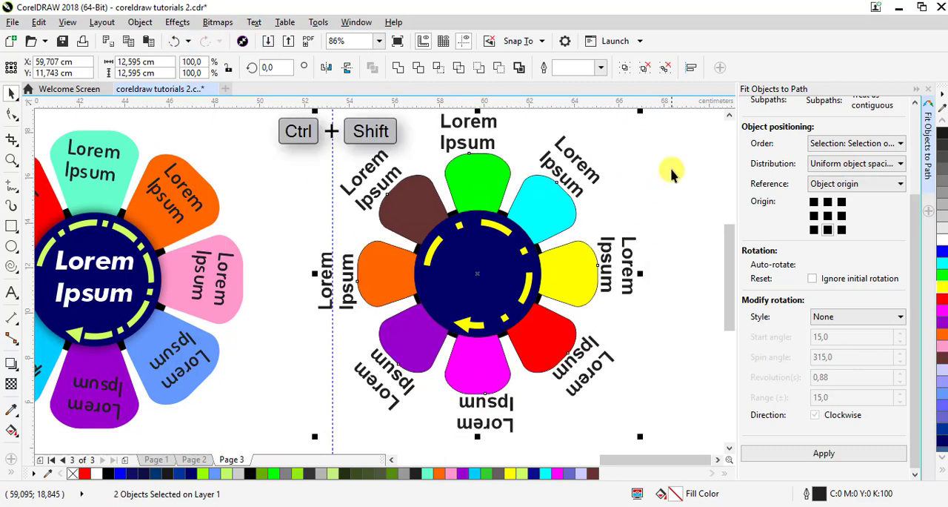
Select only the group of eight labels around the petals and fill it with dark grey (#1A1A1A)
click(599, 178)
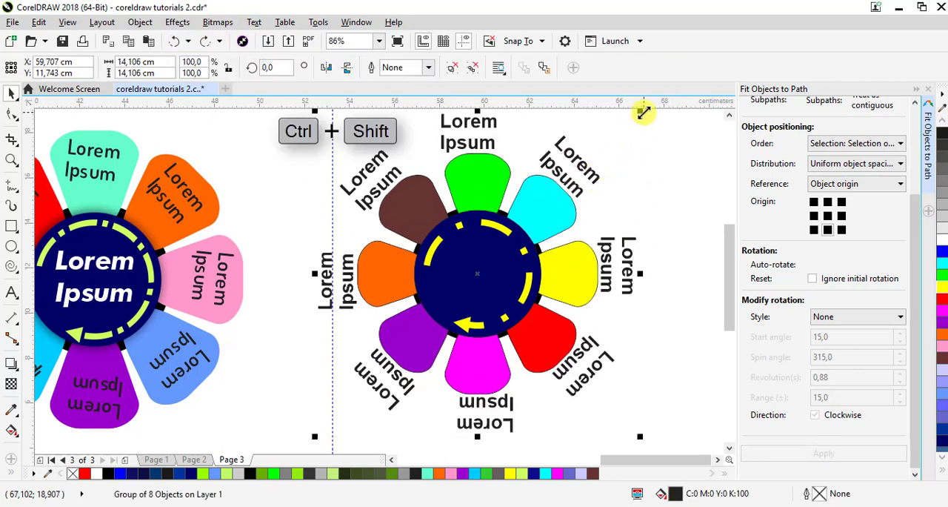
click(942, 300)
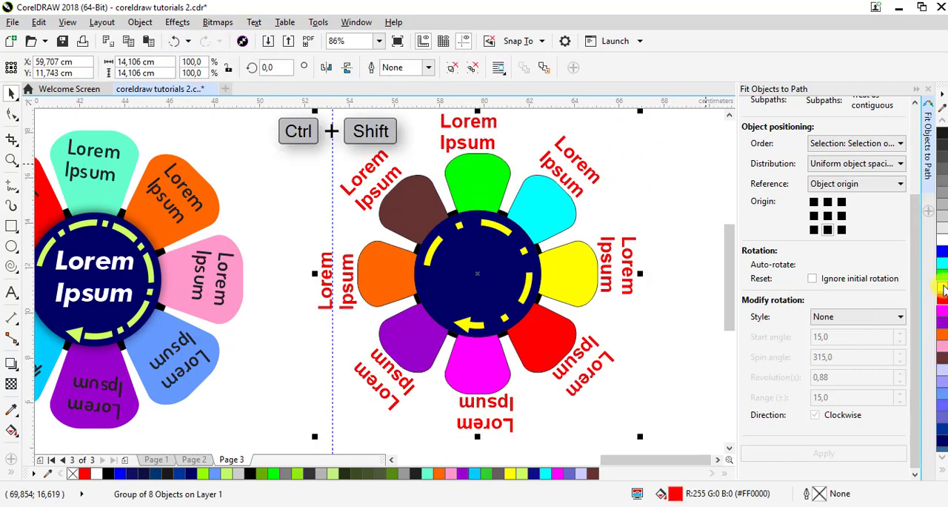
click(942, 287)
click(942, 133)
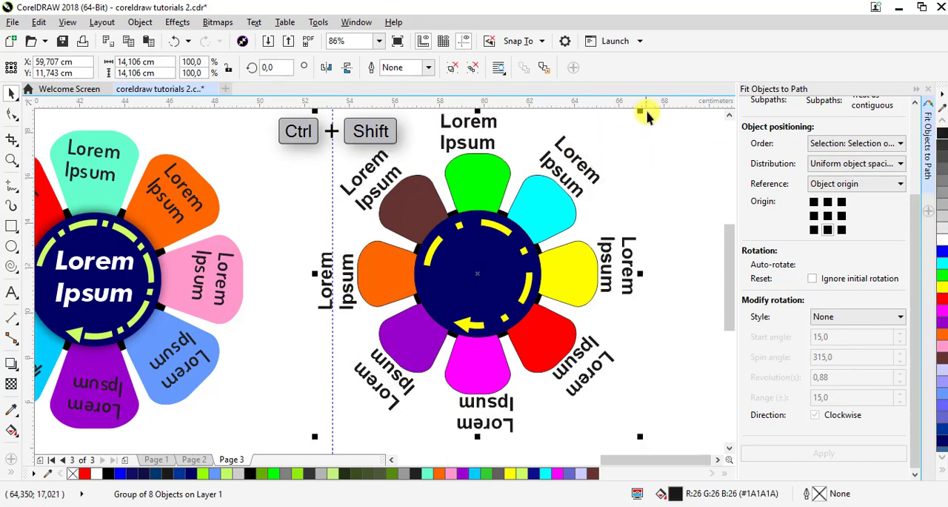
Shrink the label group proportionally about its centre so that each label sits inside its petal
drag(642, 112, 602, 164)
click(576, 193)
click(629, 254)
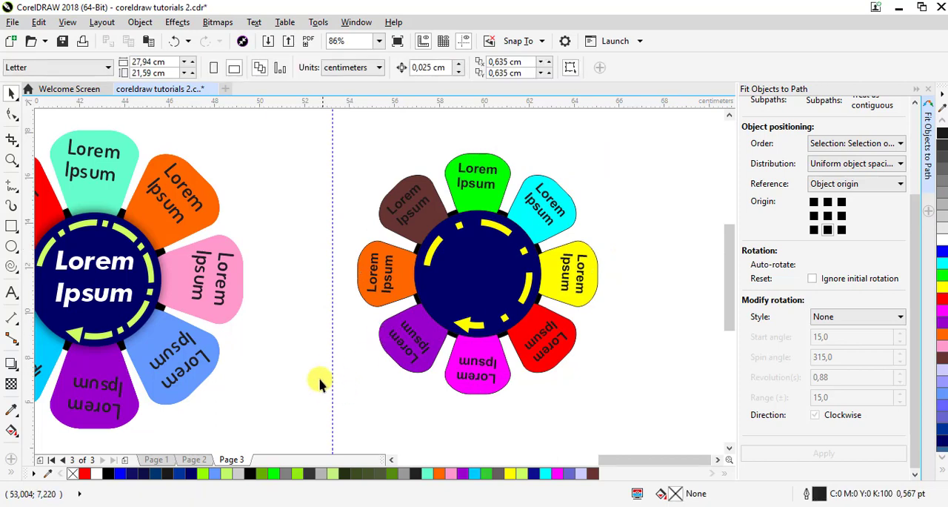
Copy the white "Lorem Ipsum" text from the original flower onto the new navy centre and scale it down slightly inside the arc
drag(119, 295, 476, 278)
right_click(475, 279)
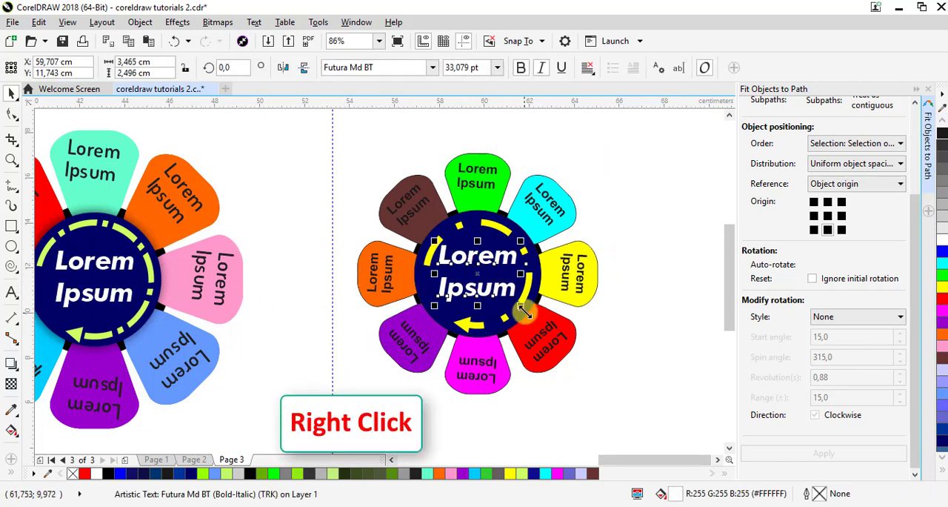
drag(524, 310, 519, 305)
click(620, 339)
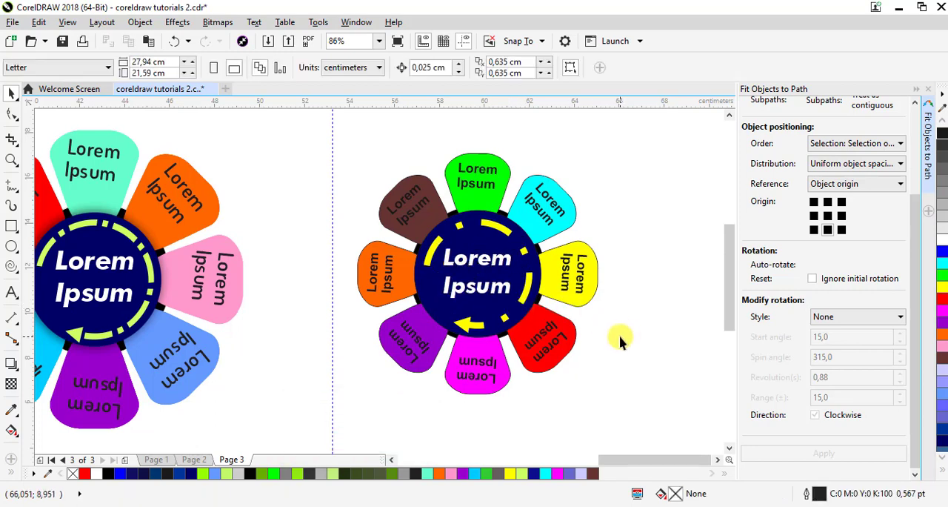
Add a drop shadow to the new flower's navy centre circle, running from its bottom edge to its top edge
click(540, 272)
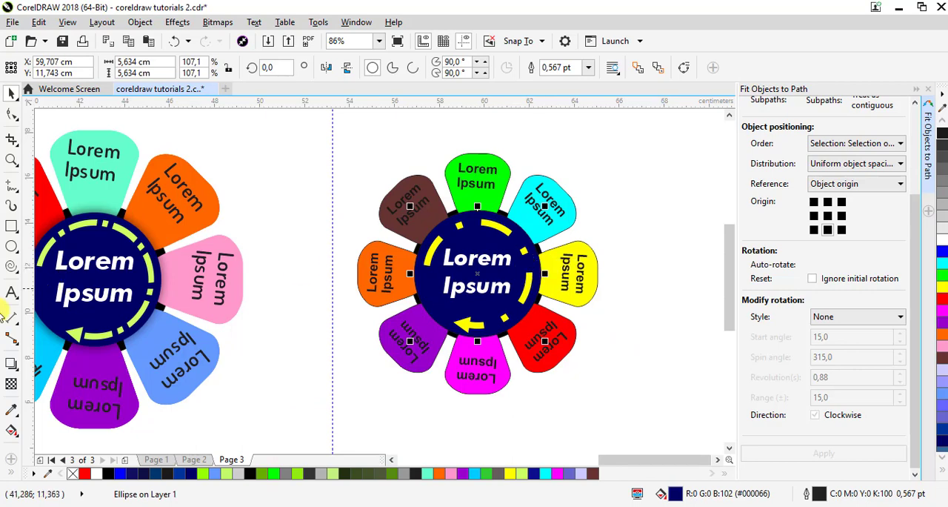
click(11, 373)
click(51, 362)
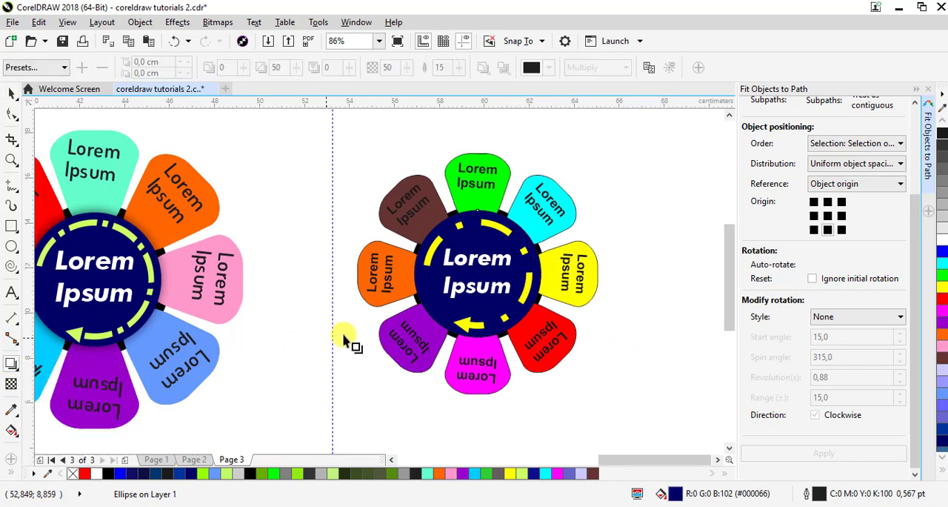
drag(448, 334, 483, 296)
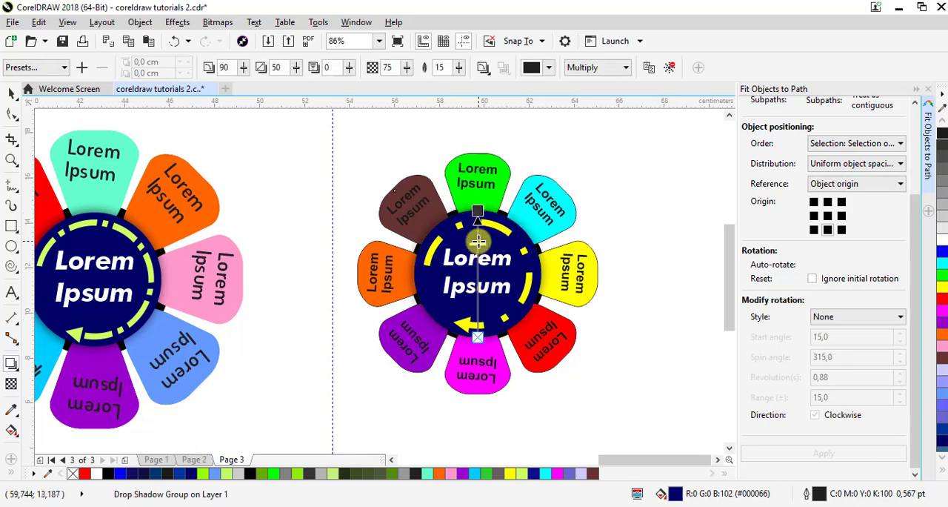
key(ctrl+z)
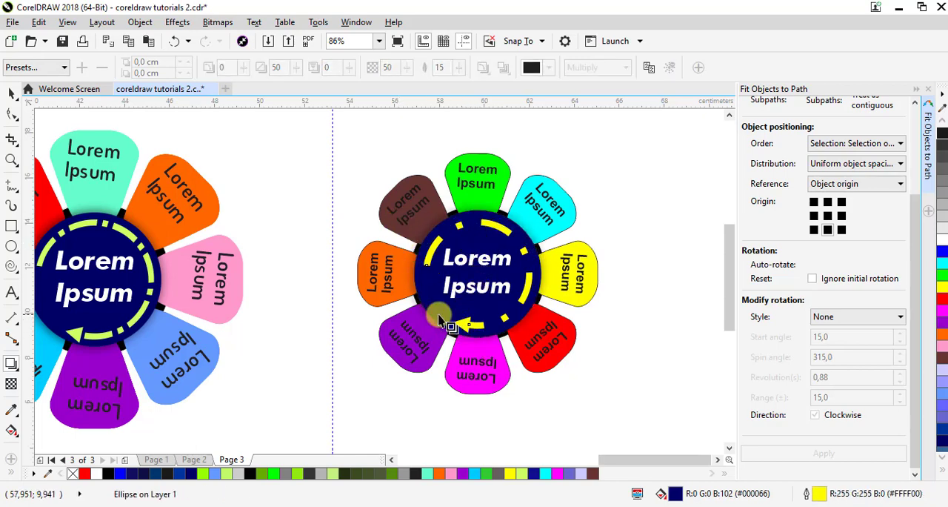
Reselect the navy circle and set its drop shadow's opacity to 90
click(10, 93)
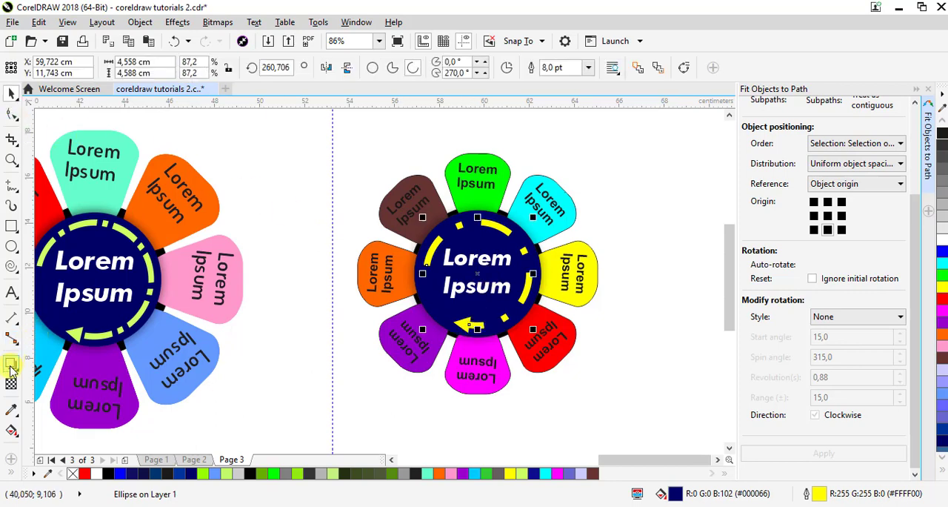
click(434, 317)
click(415, 332)
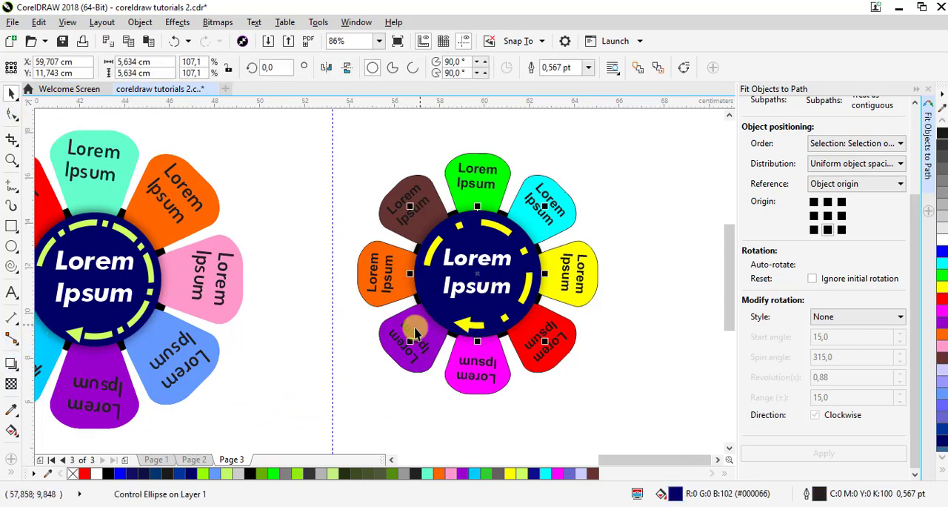
click(10, 363)
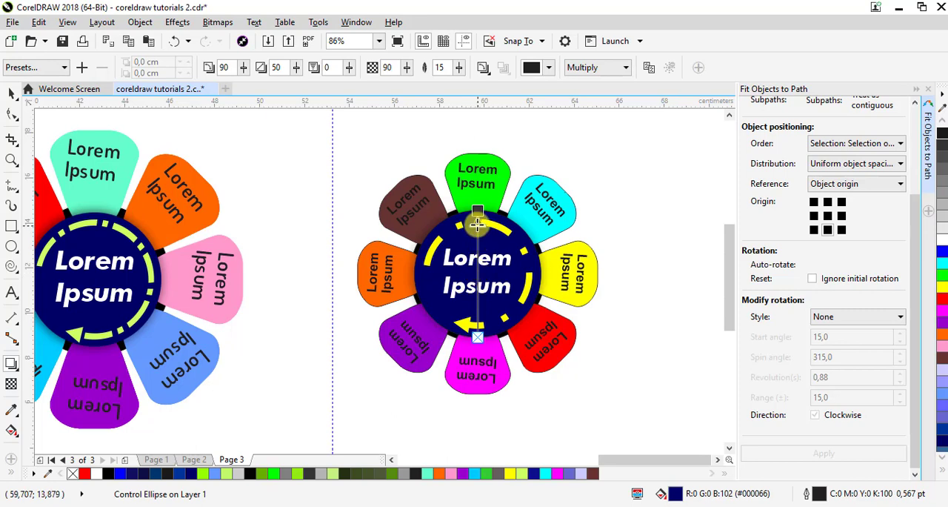
click(477, 226)
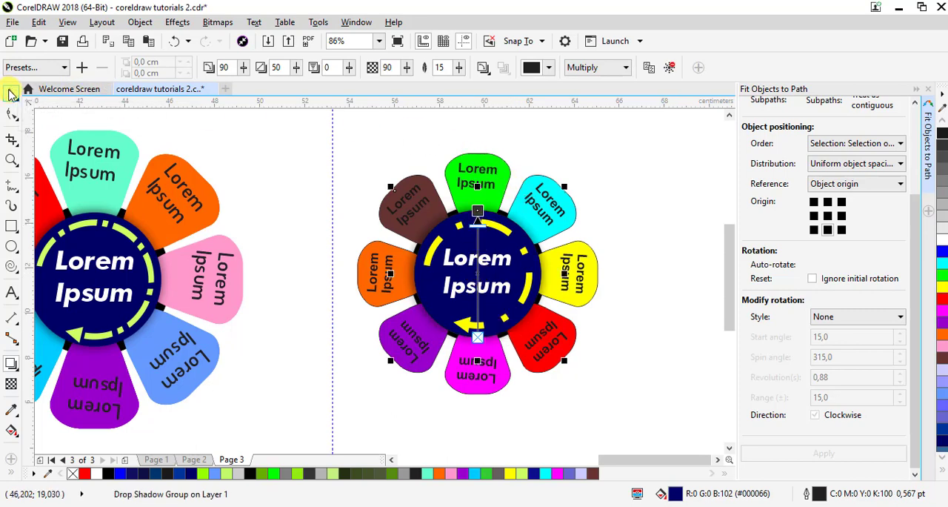
click(12, 92)
click(688, 360)
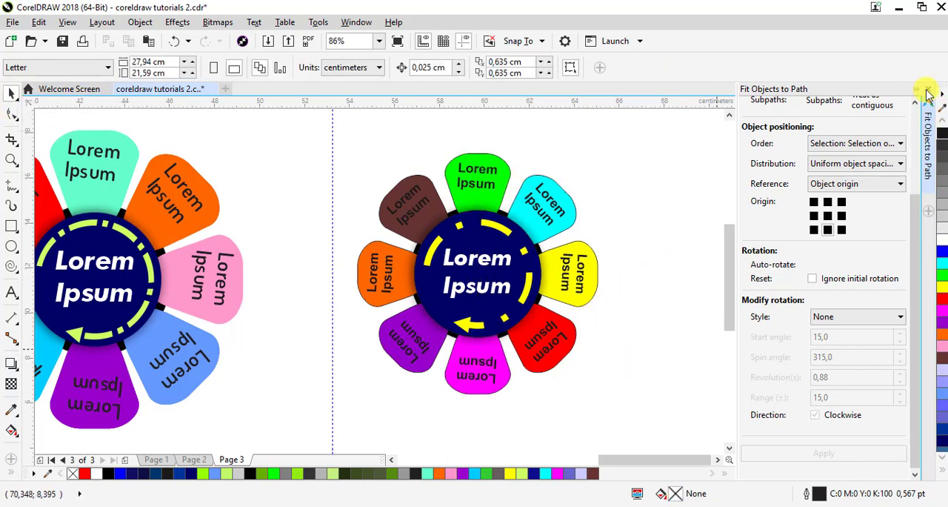
Close the Fit Objects to Path docker and delete the vertical guideline between the two flowers
click(928, 91)
scroll(210, 379, down, 3)
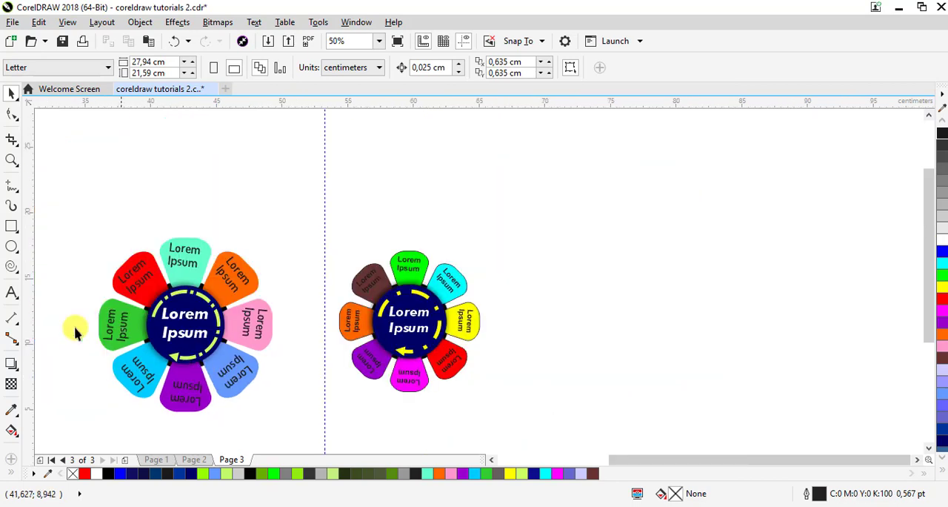
click(11, 163)
drag(70, 212, 523, 430)
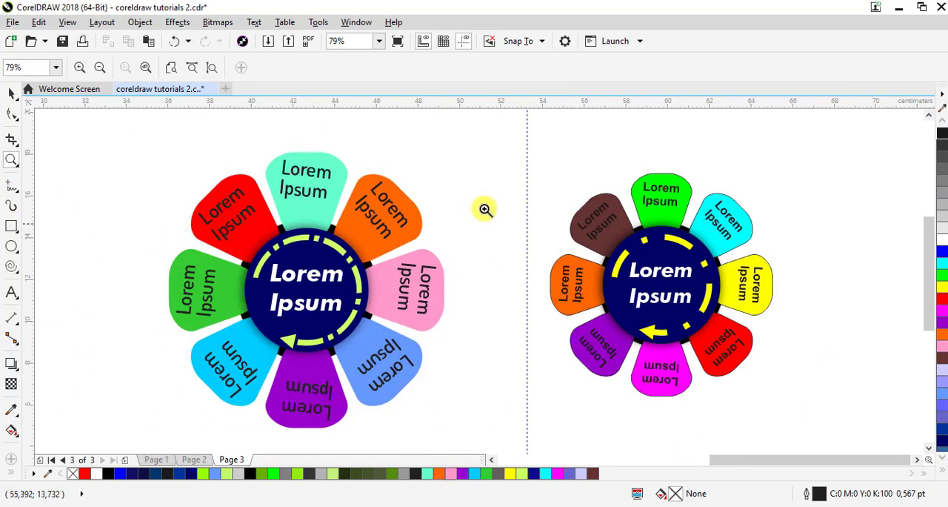
click(12, 93)
right_click(527, 227)
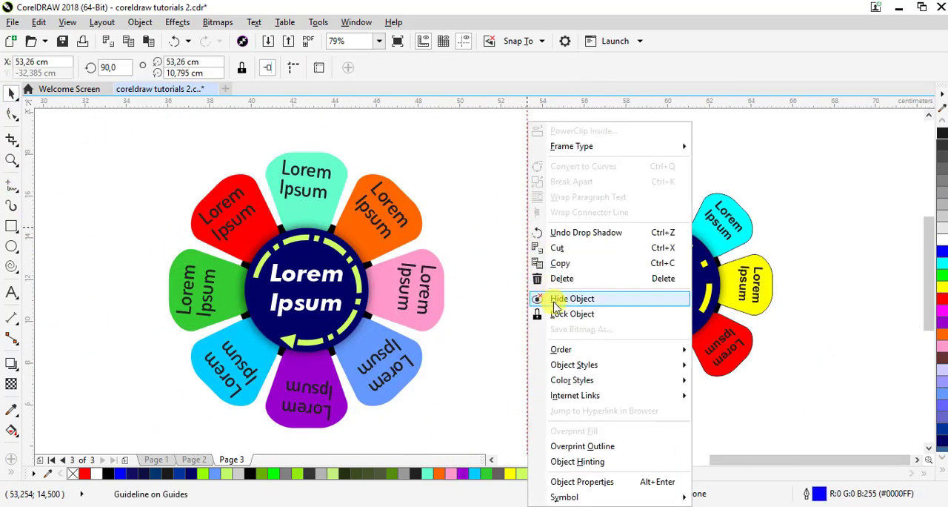
click(562, 277)
Move the complete new flower closer to the original and enlarge it proportionally to nearly the original's size
drag(496, 133, 783, 412)
drag(656, 292, 594, 288)
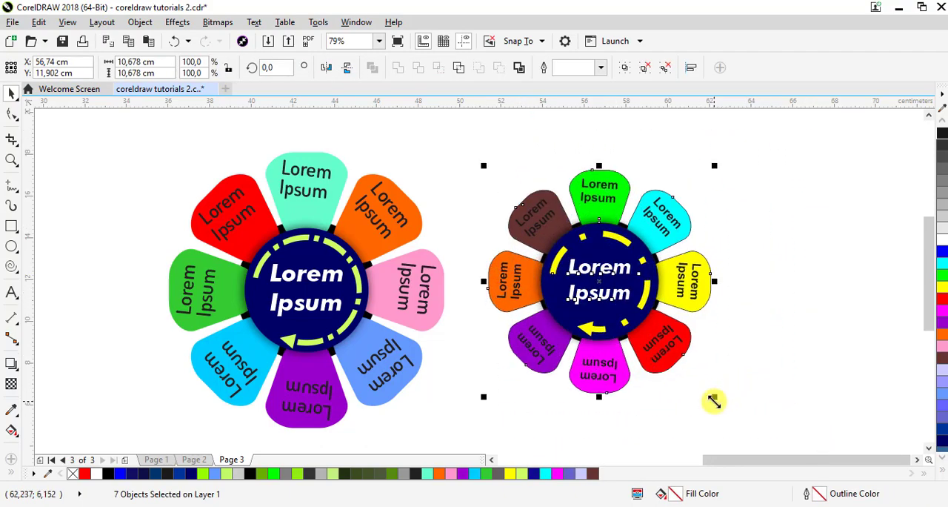
drag(714, 397, 733, 416)
drag(586, 287, 601, 285)
click(754, 287)
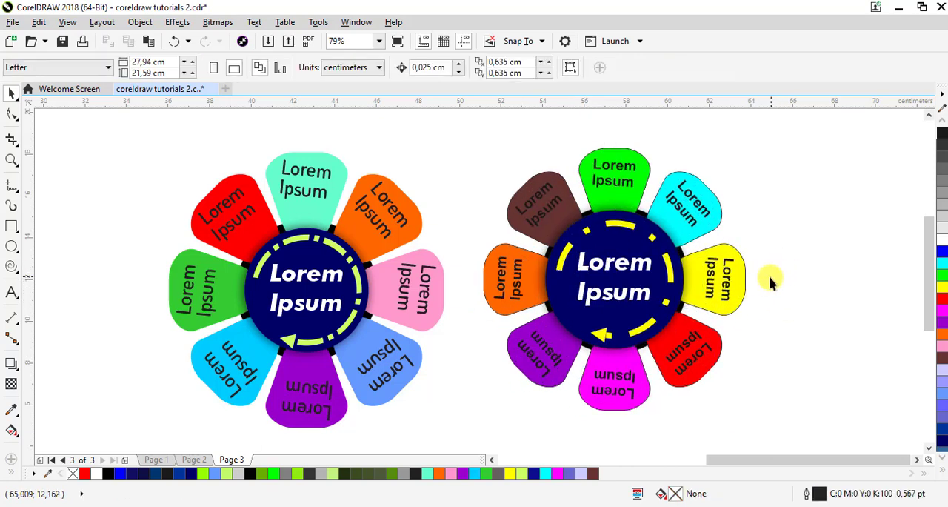